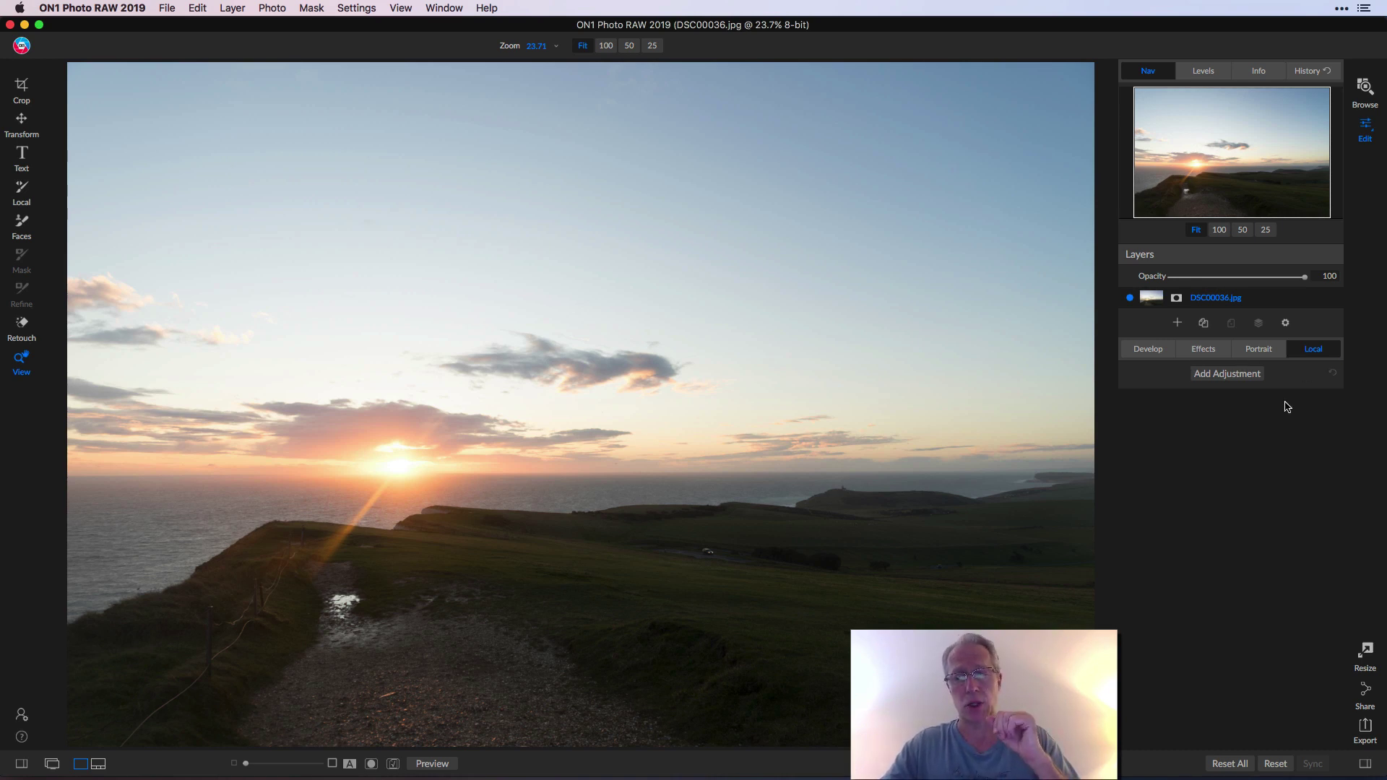
left_click(1246, 375)
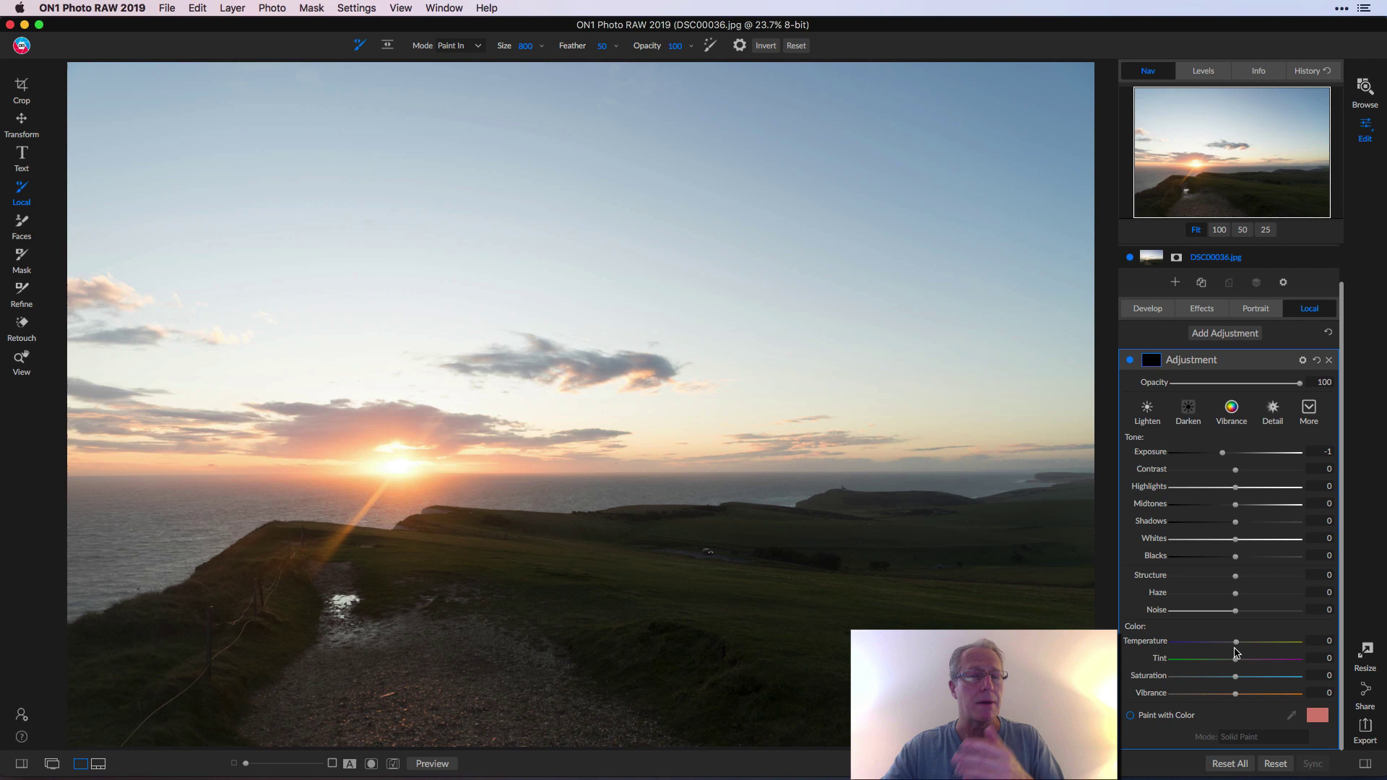
key("super+l")
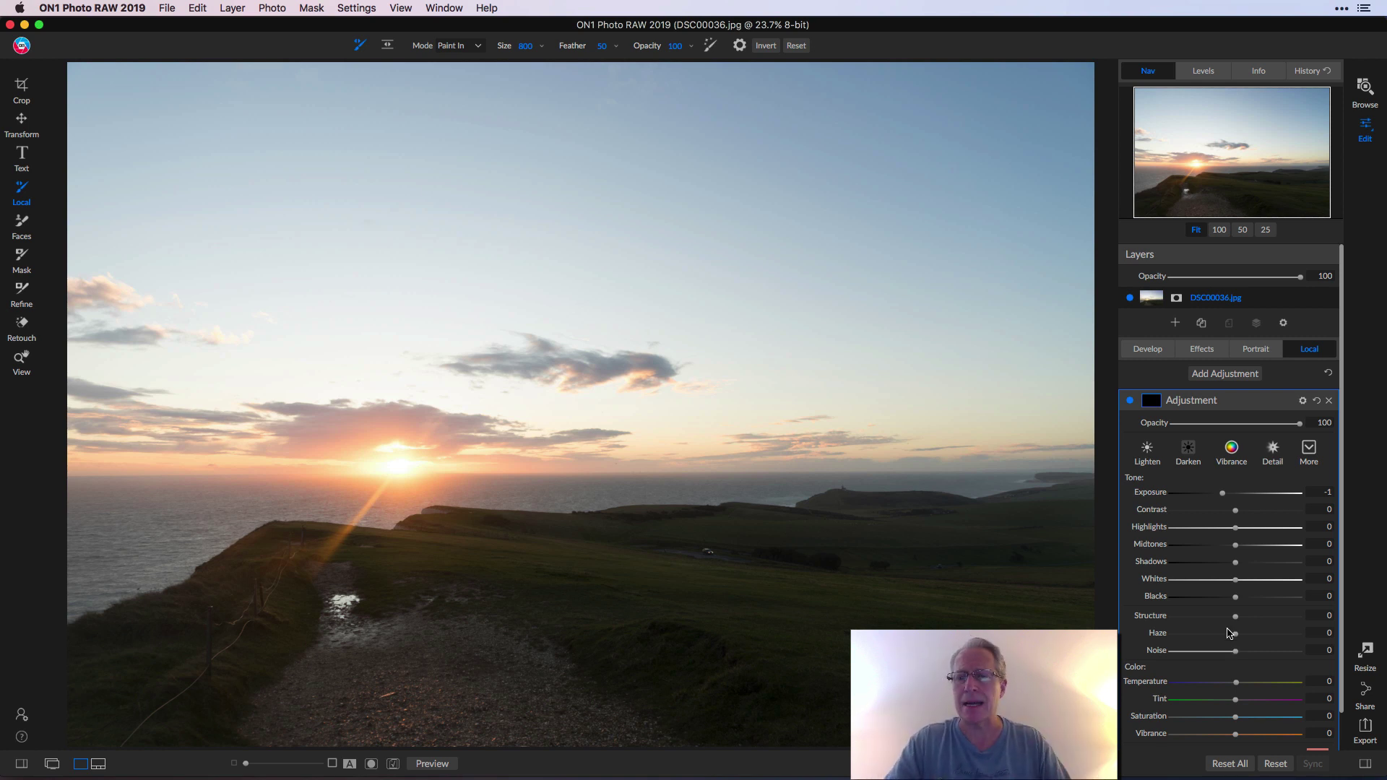
scroll(1197, 553, "down", 2)
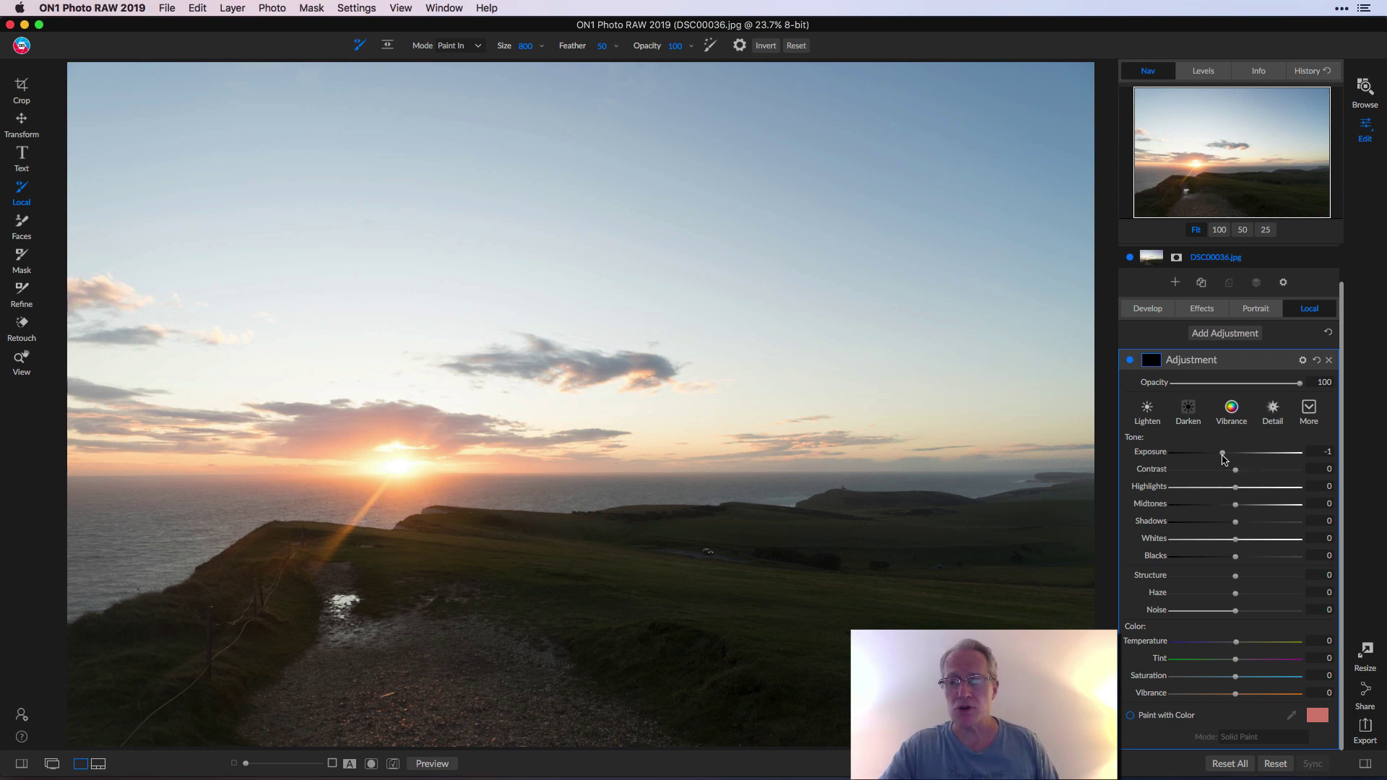
Try local exposure values of 0.2 and -3.2, then settle the adjustment at -1.2
left_click_drag(1222, 453, 1220, 452)
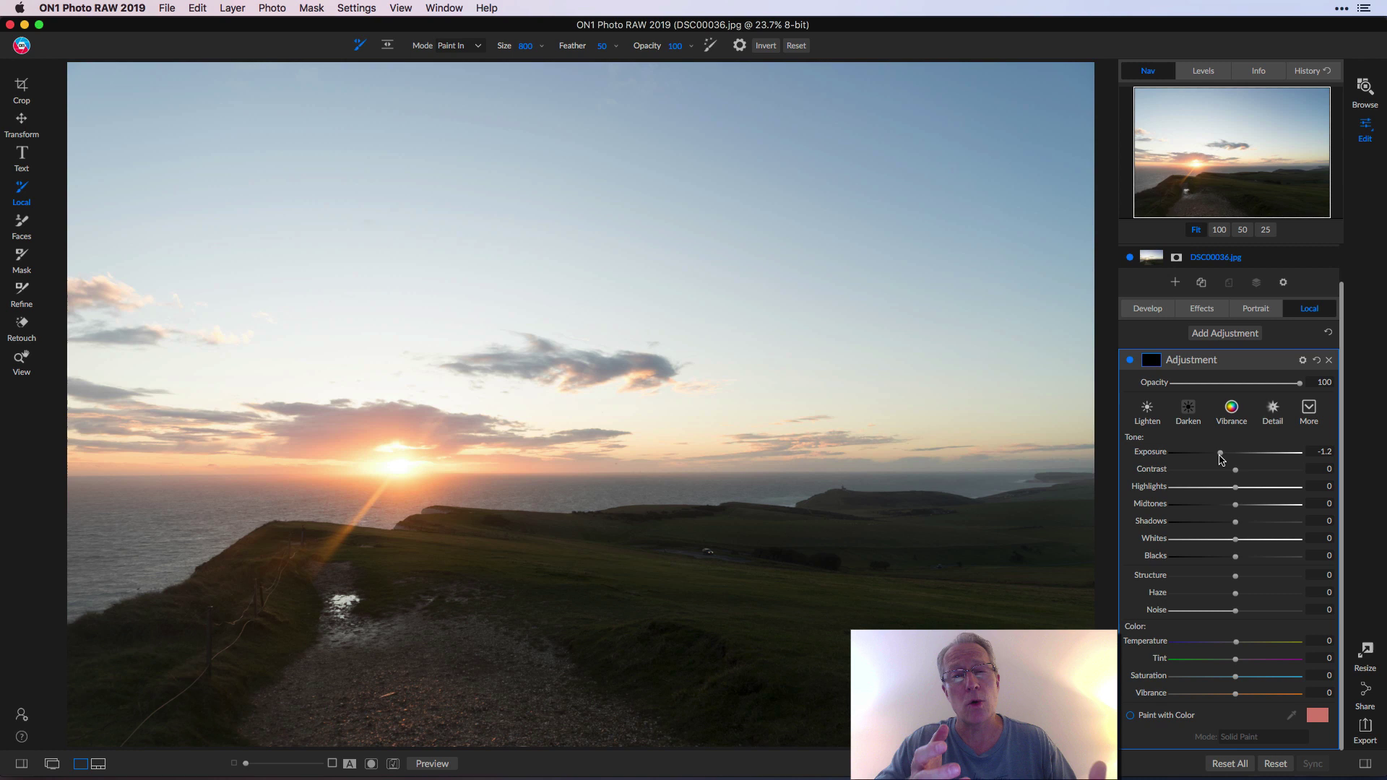
mouse_move(1220, 453)
left_mouse_down()
mouse_move(1193, 454)
mouse_move(1269, 455)
mouse_move(1238, 454)
left_mouse_up()
left_click(1194, 454)
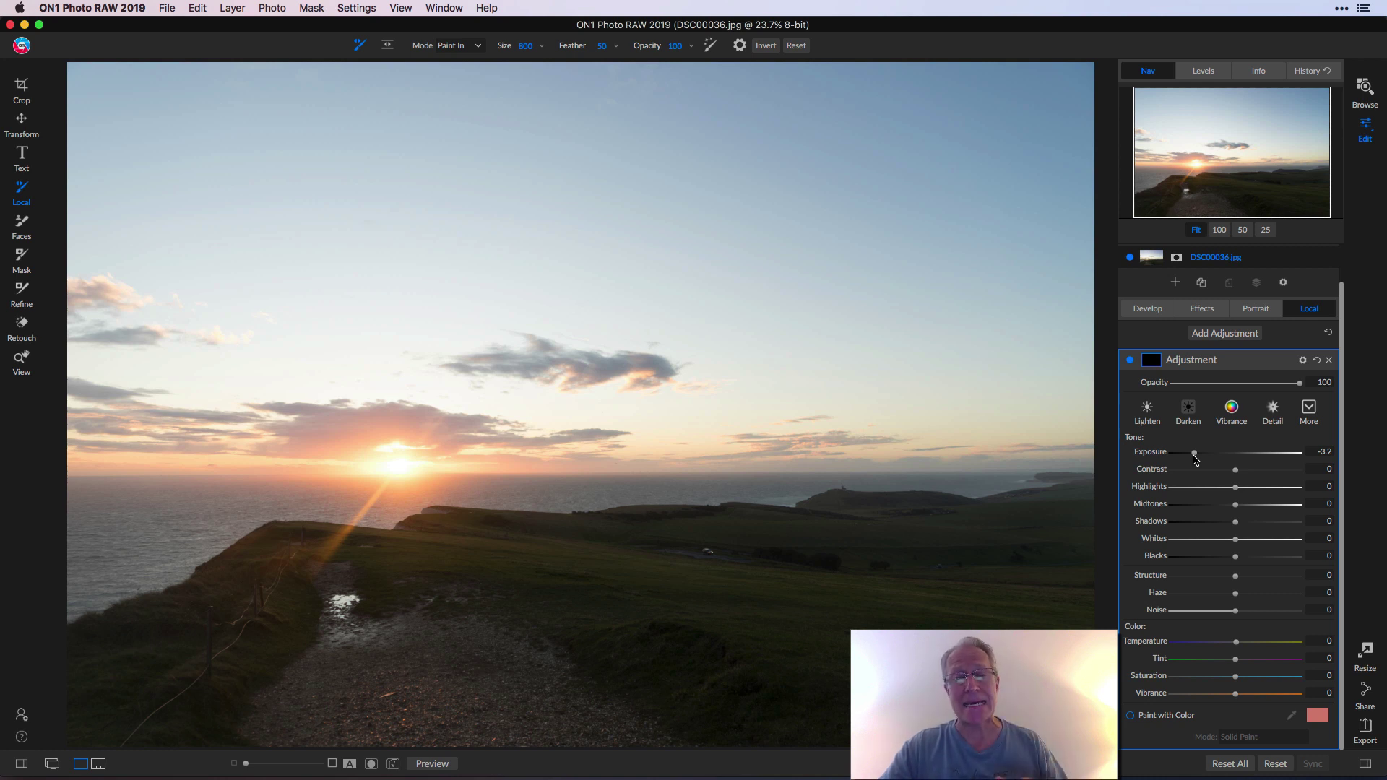
left_click_drag(1194, 455, 1220, 455)
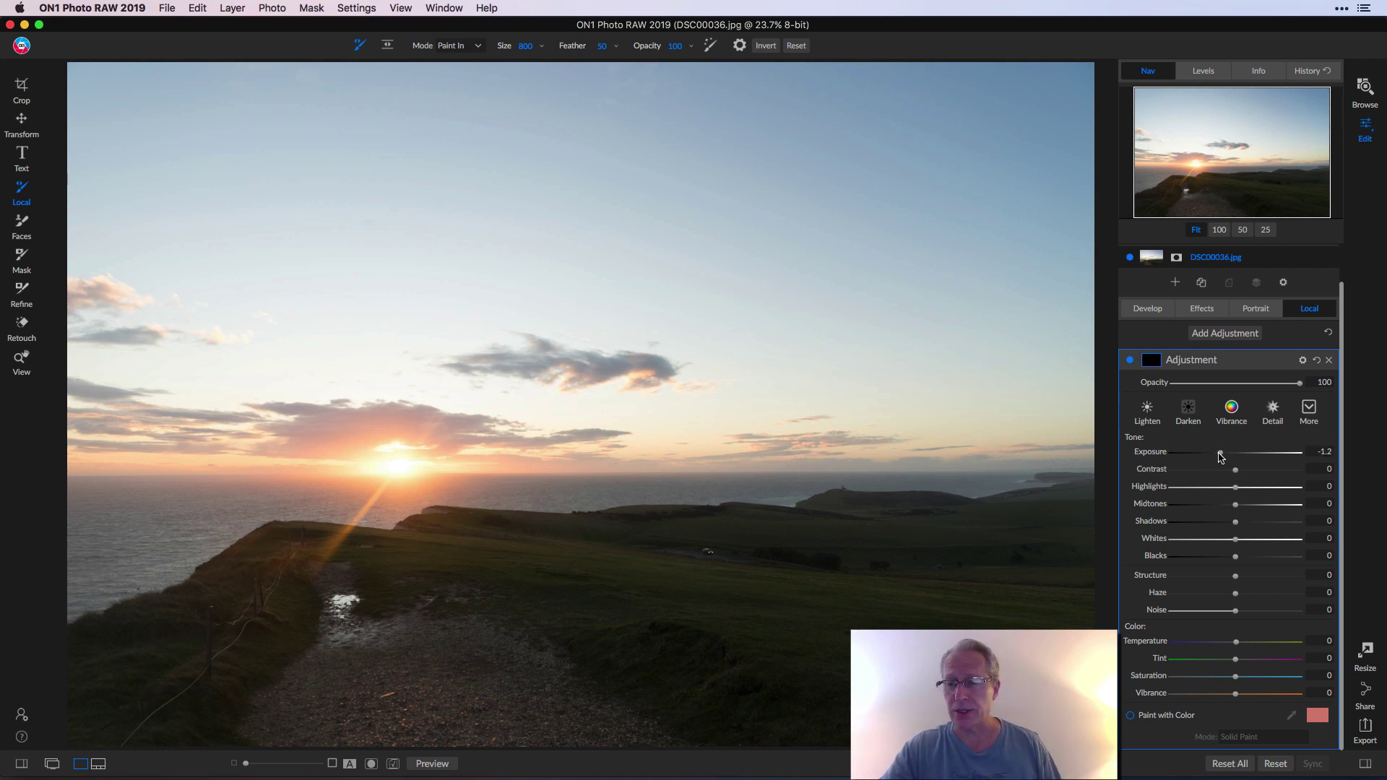
Activate the Adjustable Gradient tool and show its list of gradient presets
left_click(387, 47)
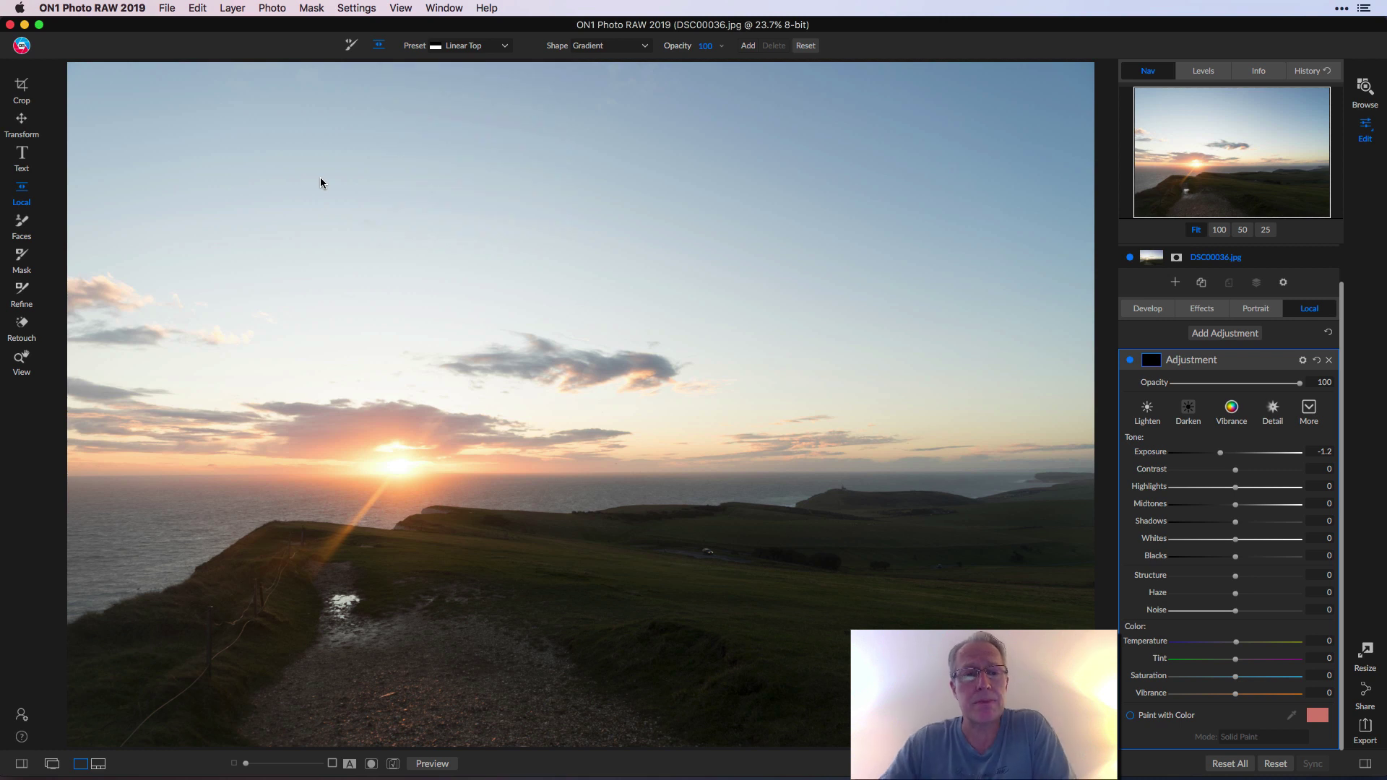
left_click(483, 50)
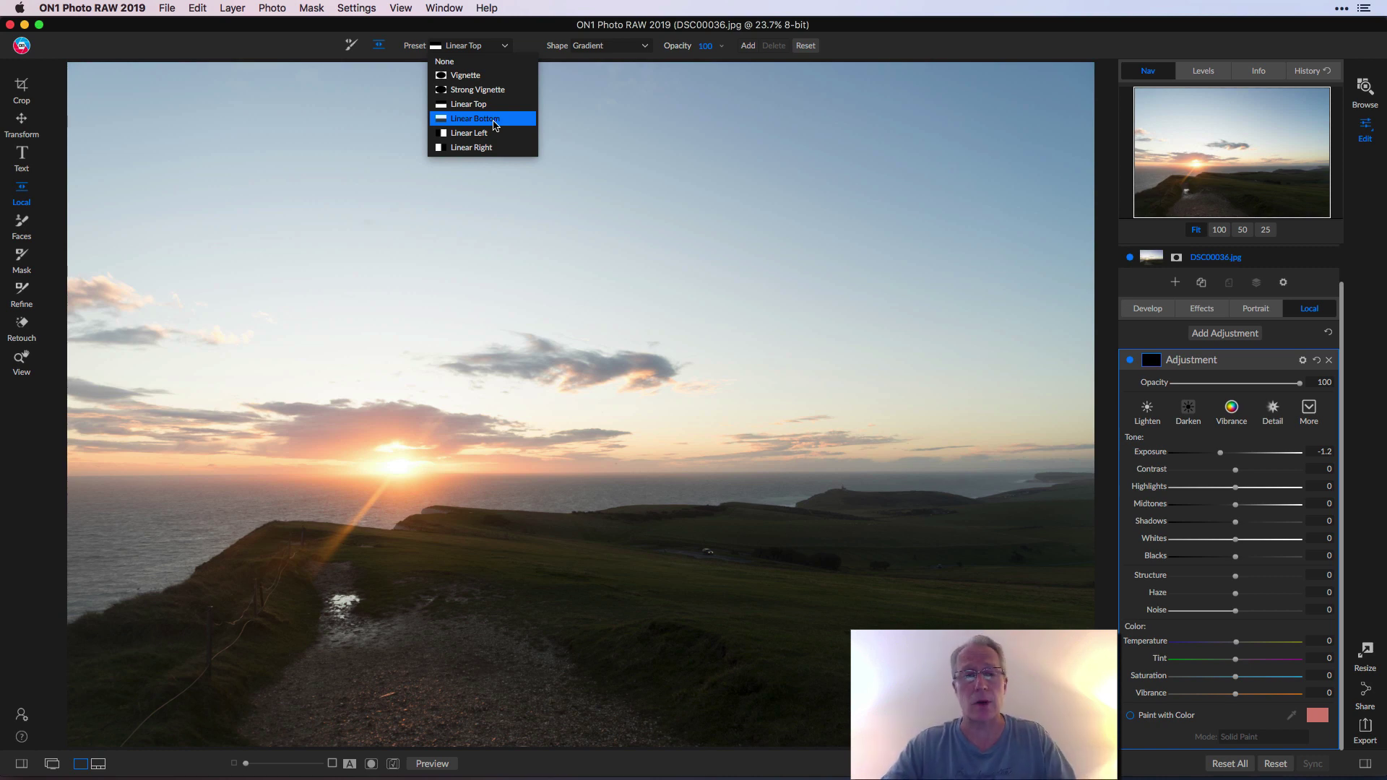
Apply the Linear Bottom gradient, centre it on the horizon and widen its feather band
left_click(495, 125)
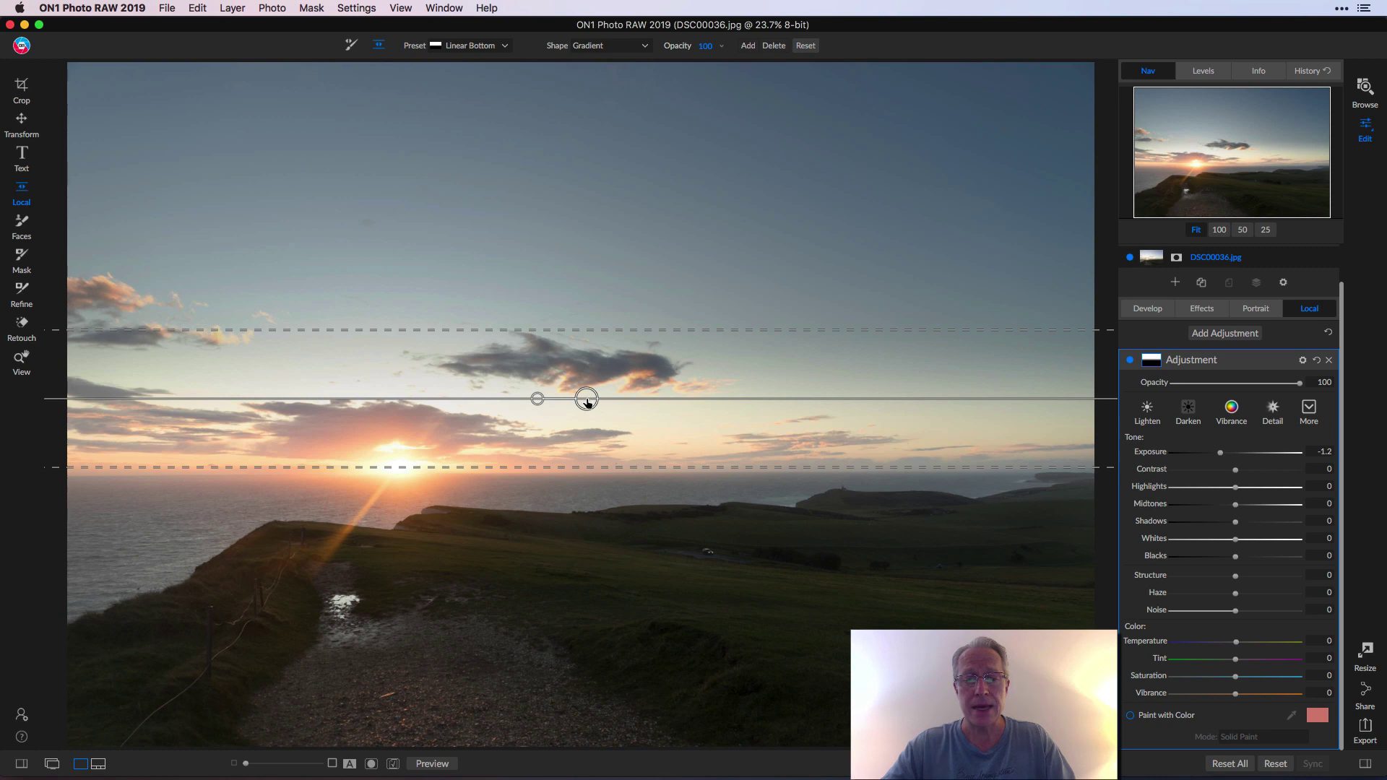
left_click_drag(588, 402, 595, 475)
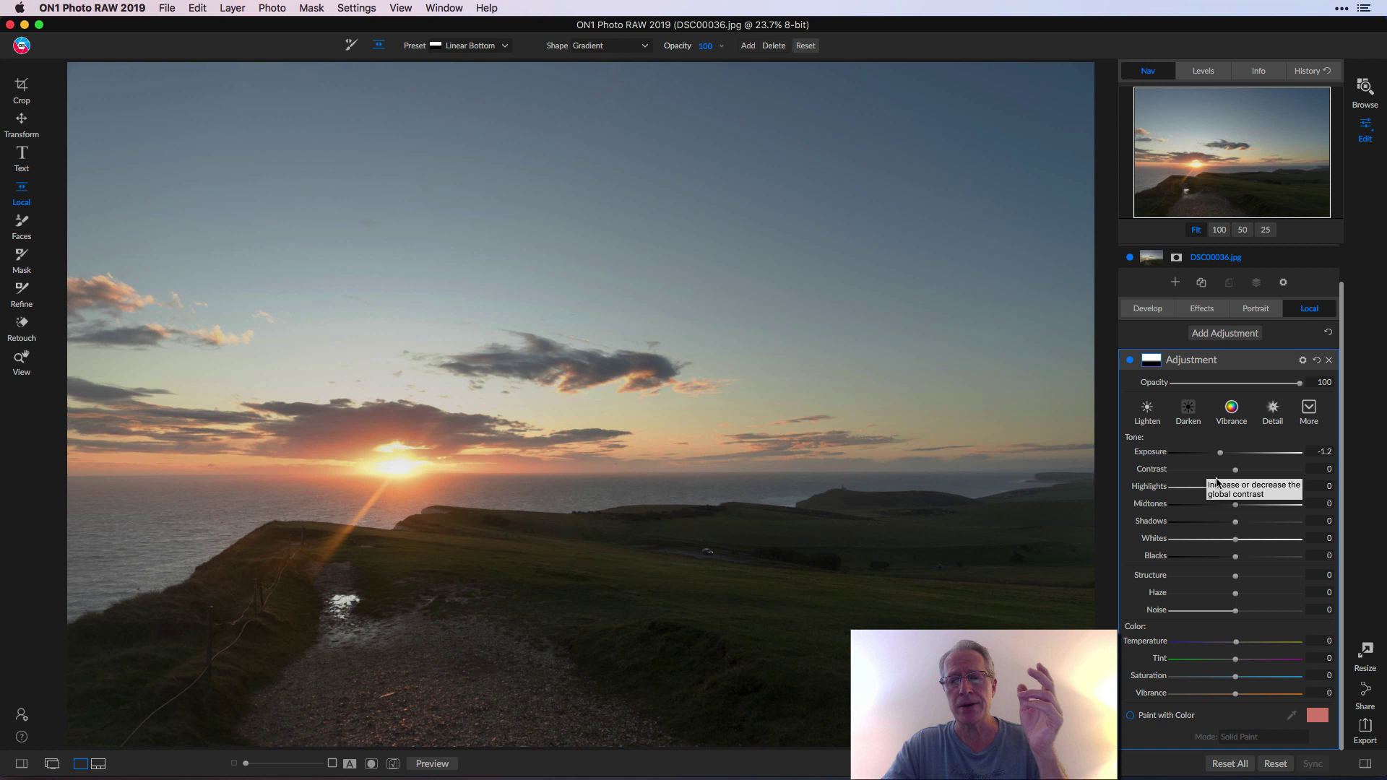
mouse_move(985, 431)
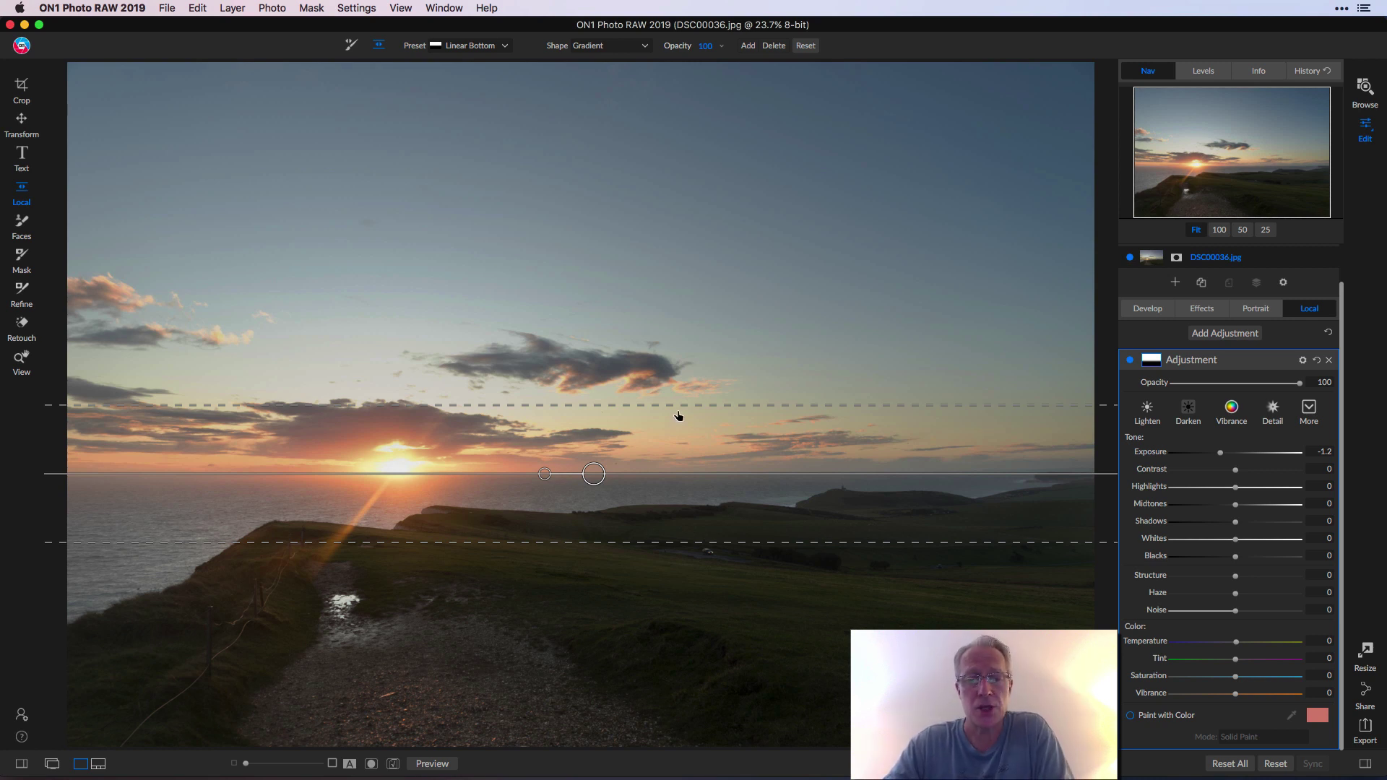
left_click_drag(670, 404, 680, 371)
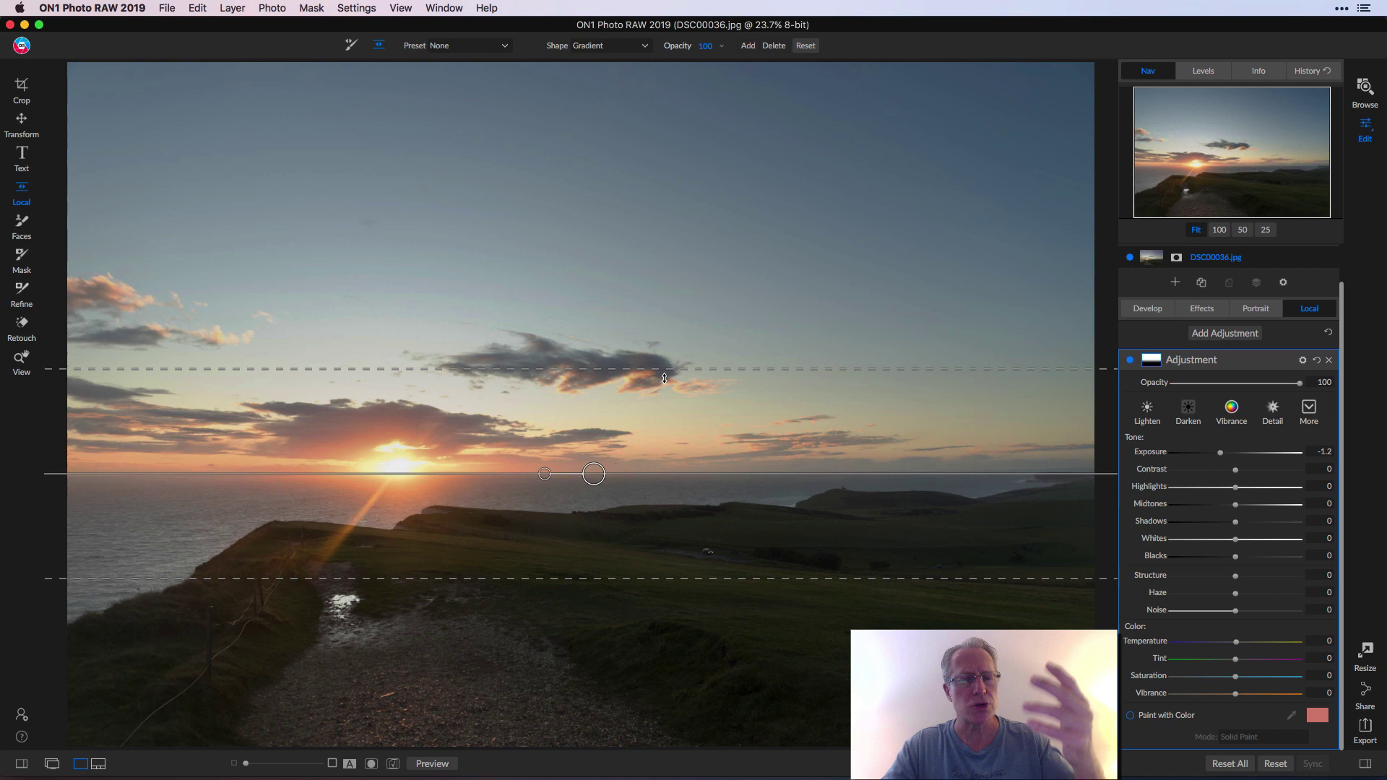
left_click_drag(594, 477, 547, 464)
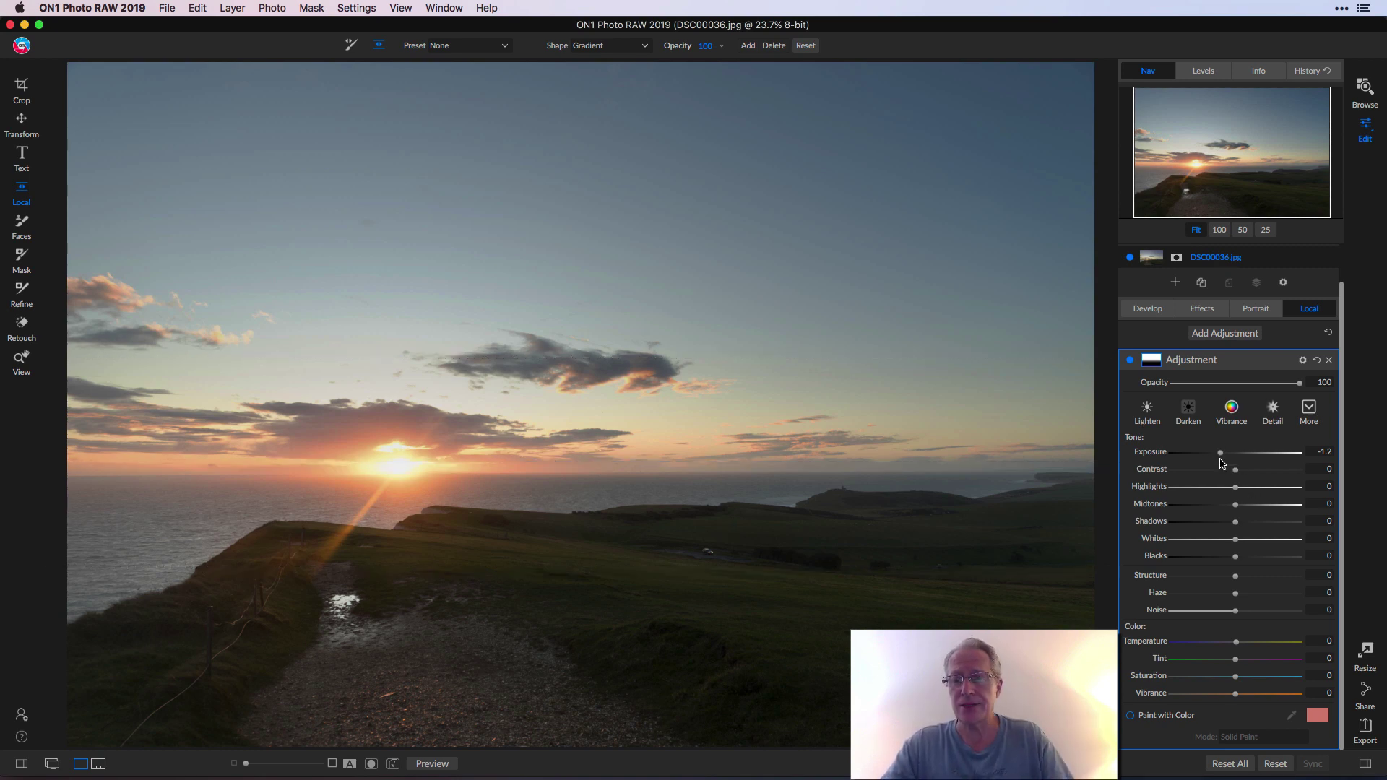
After testing a brighter exposure, warm the sky gradient to Temperature 13 and Saturation 16
mouse_move(1220, 452)
left_mouse_down()
mouse_move(1271, 452)
mouse_move(1220, 462)
left_mouse_up()
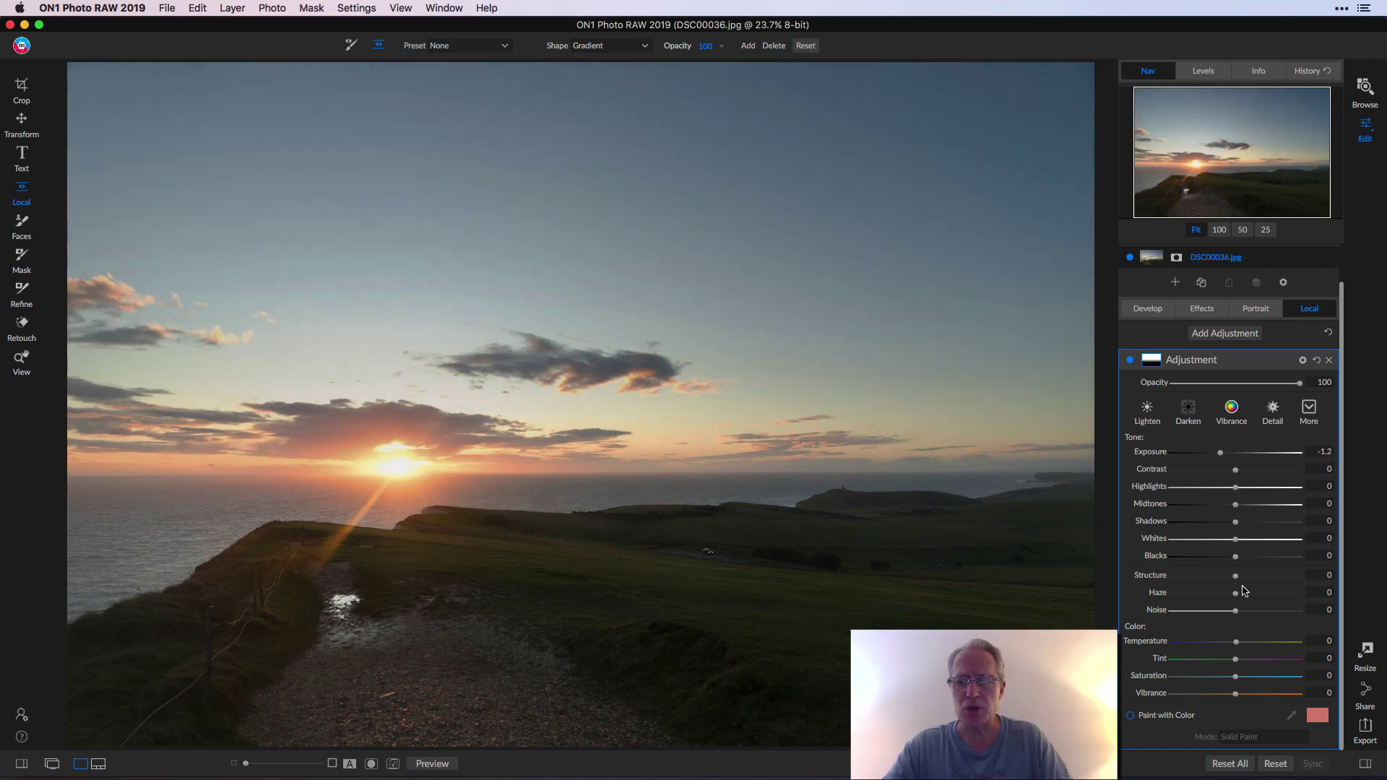
left_click_drag(1234, 641, 1245, 644)
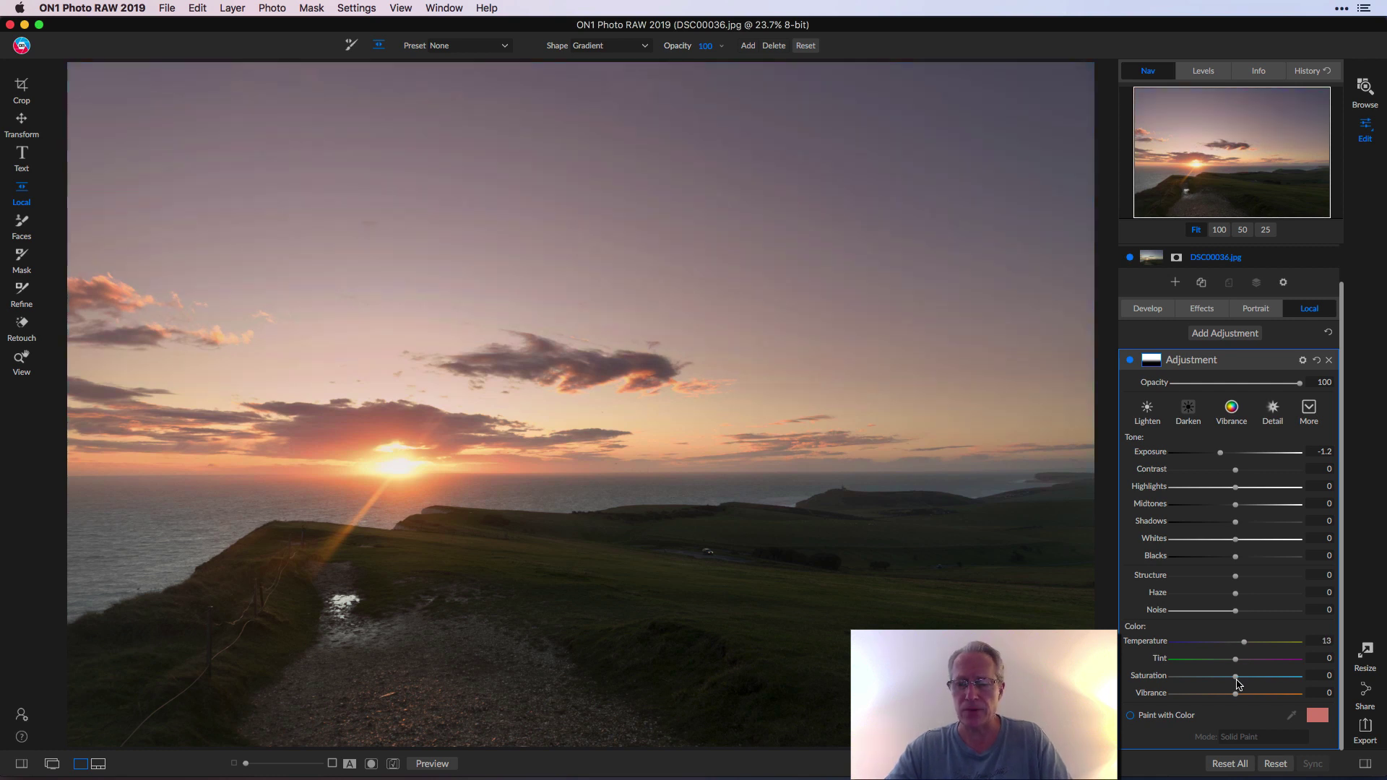
left_click_drag(1236, 683, 1246, 695)
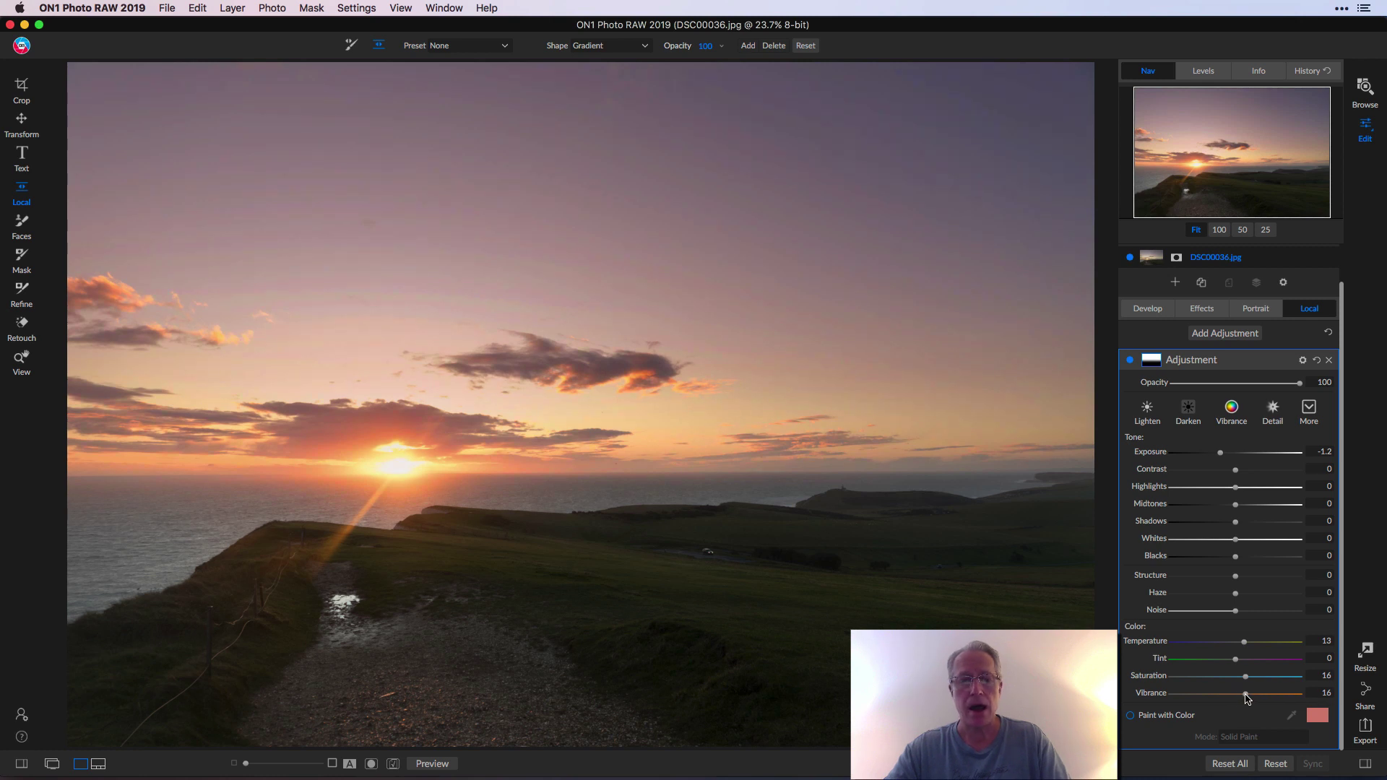
Compare the edit against the original with Preview, then keep the Gradient mask shape
key("super+p")
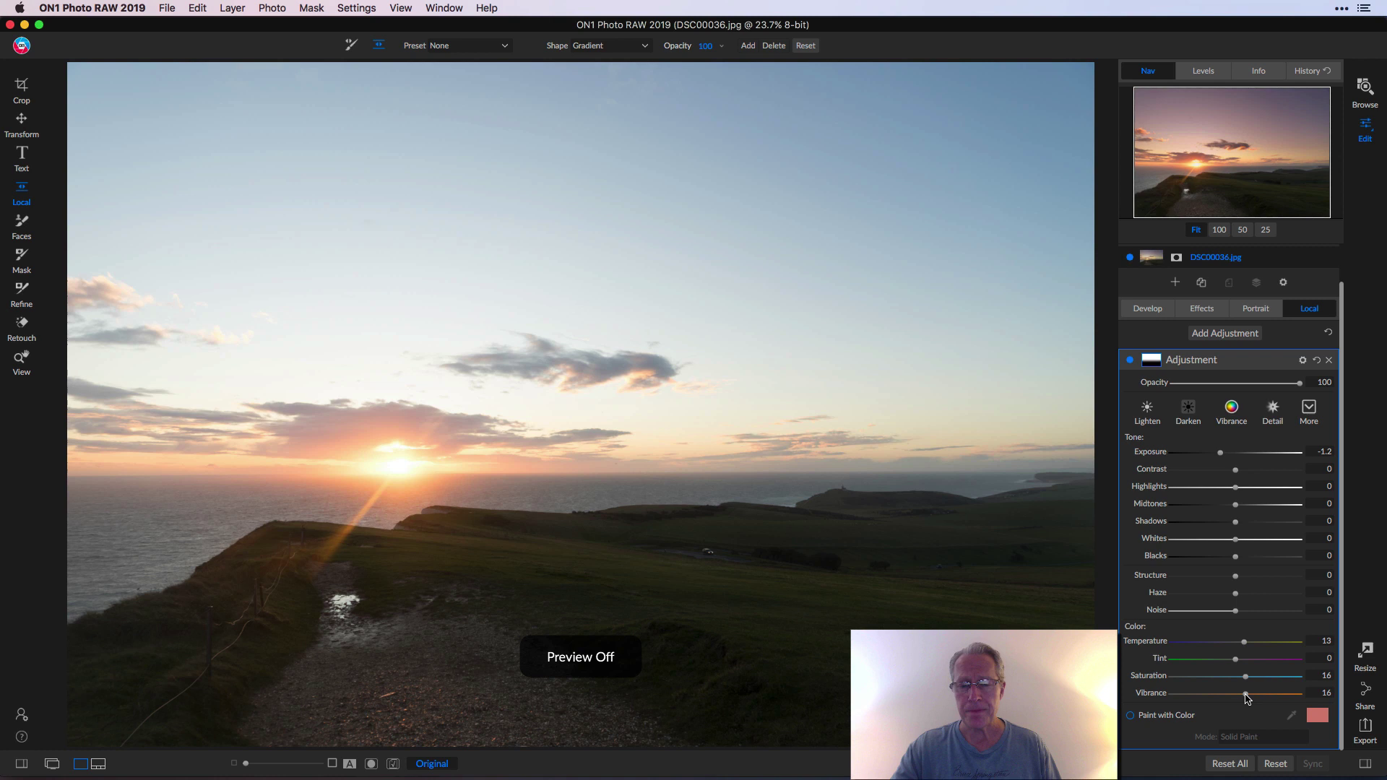
key("super+p")
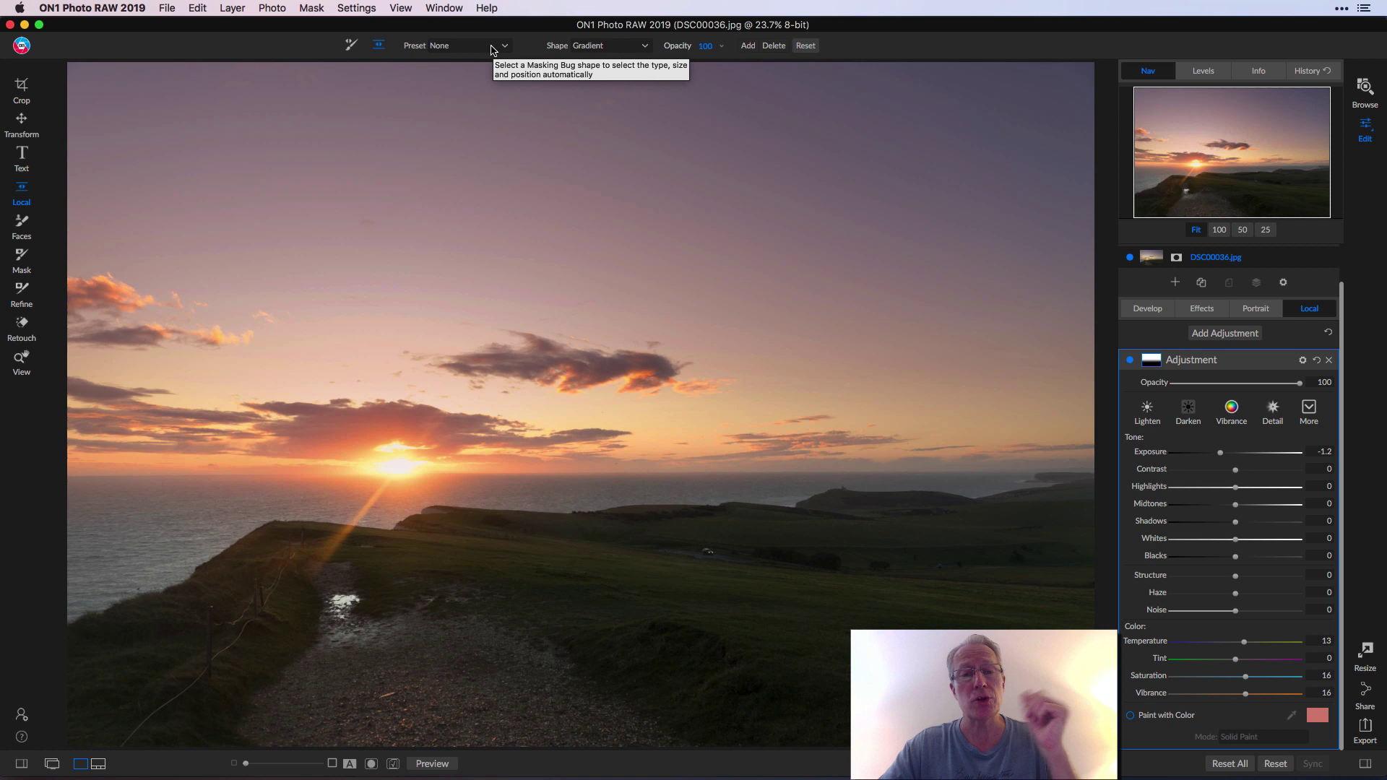
left_click(644, 46)
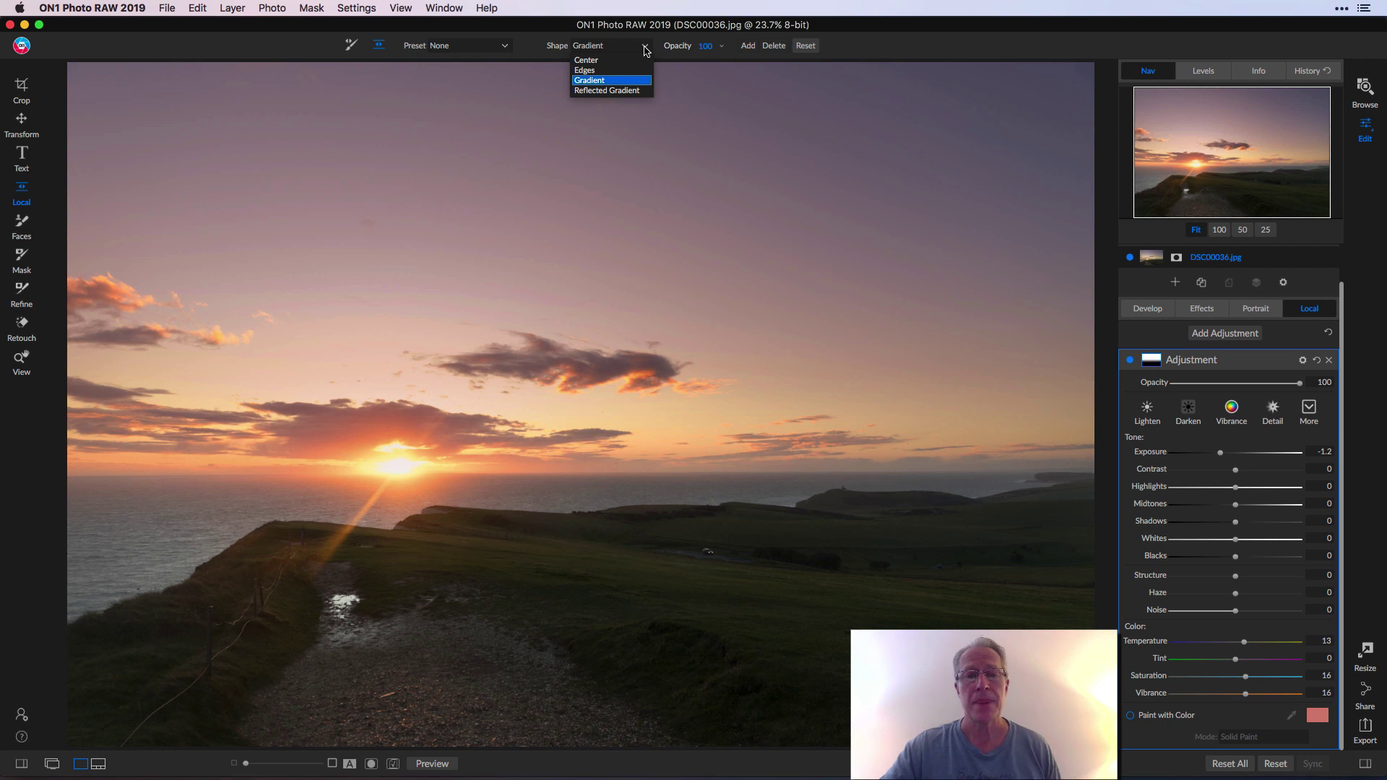
left_click(645, 49)
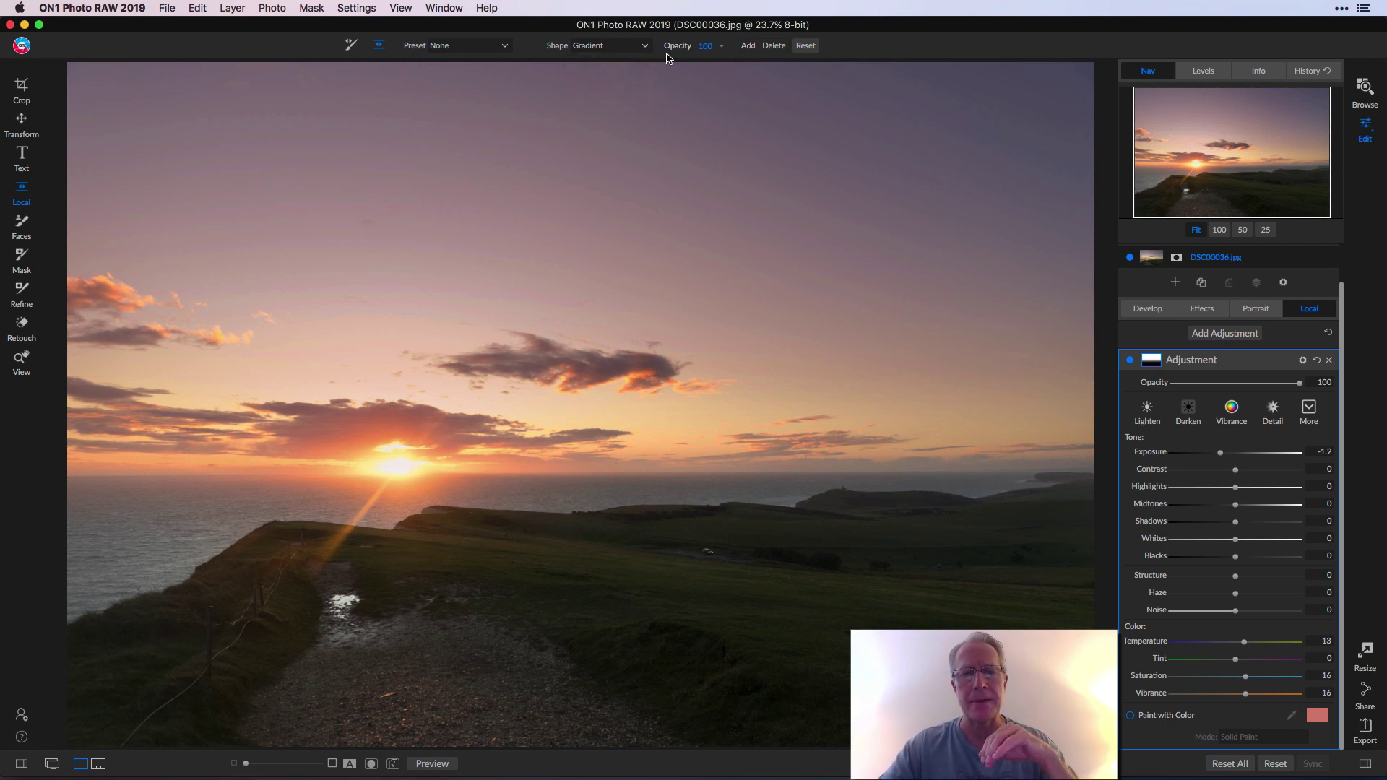
left_click(703, 47)
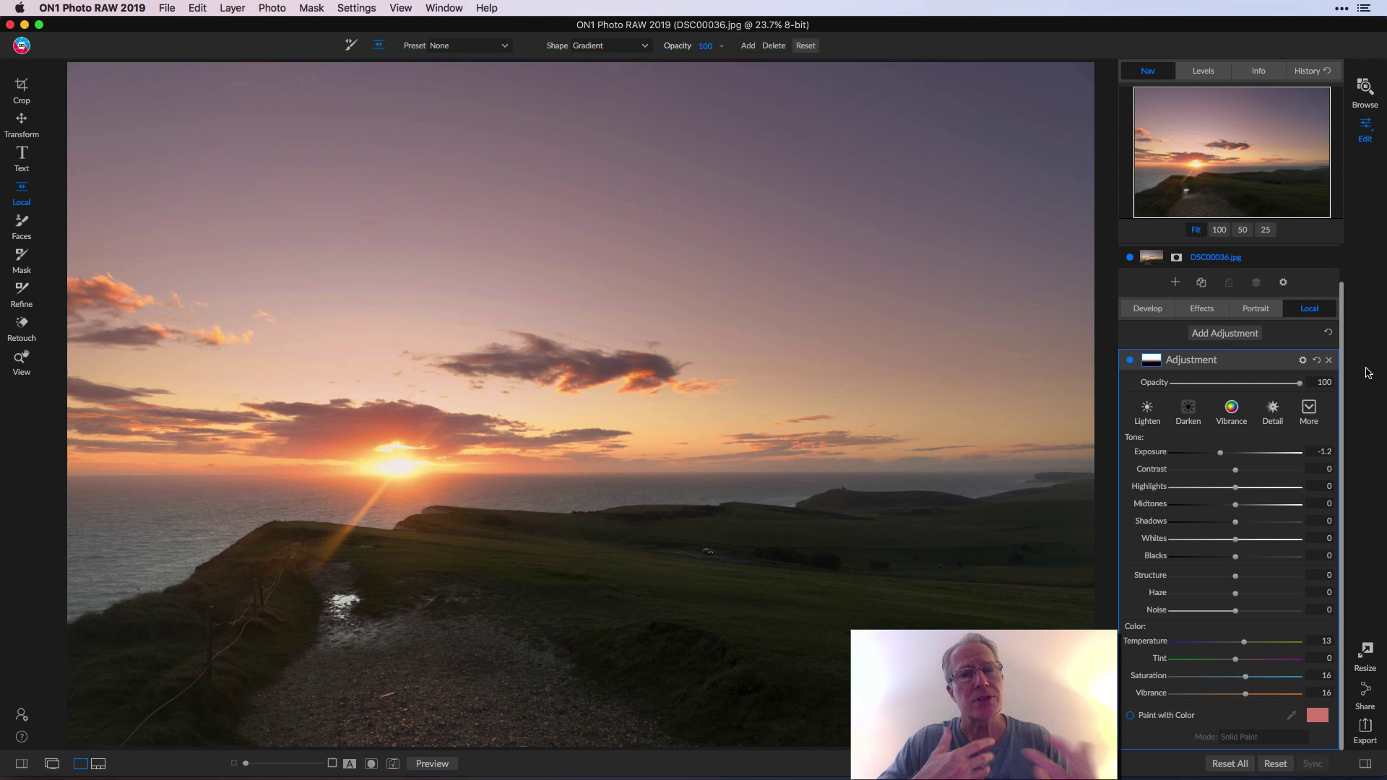
Add a new local adjustment at exposure +0.3 and choose the Linear Top gradient preset
left_click(1219, 336)
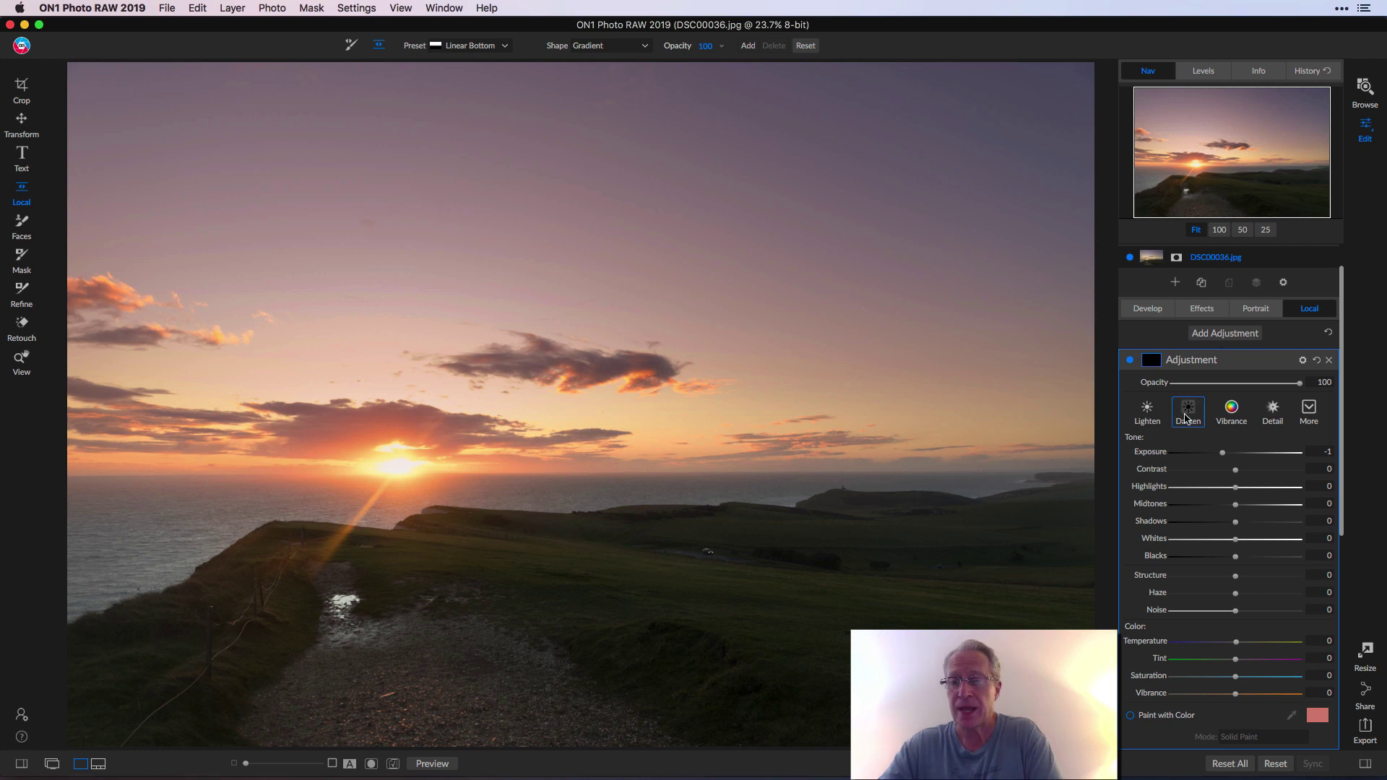
left_click_drag(1232, 455, 1239, 455)
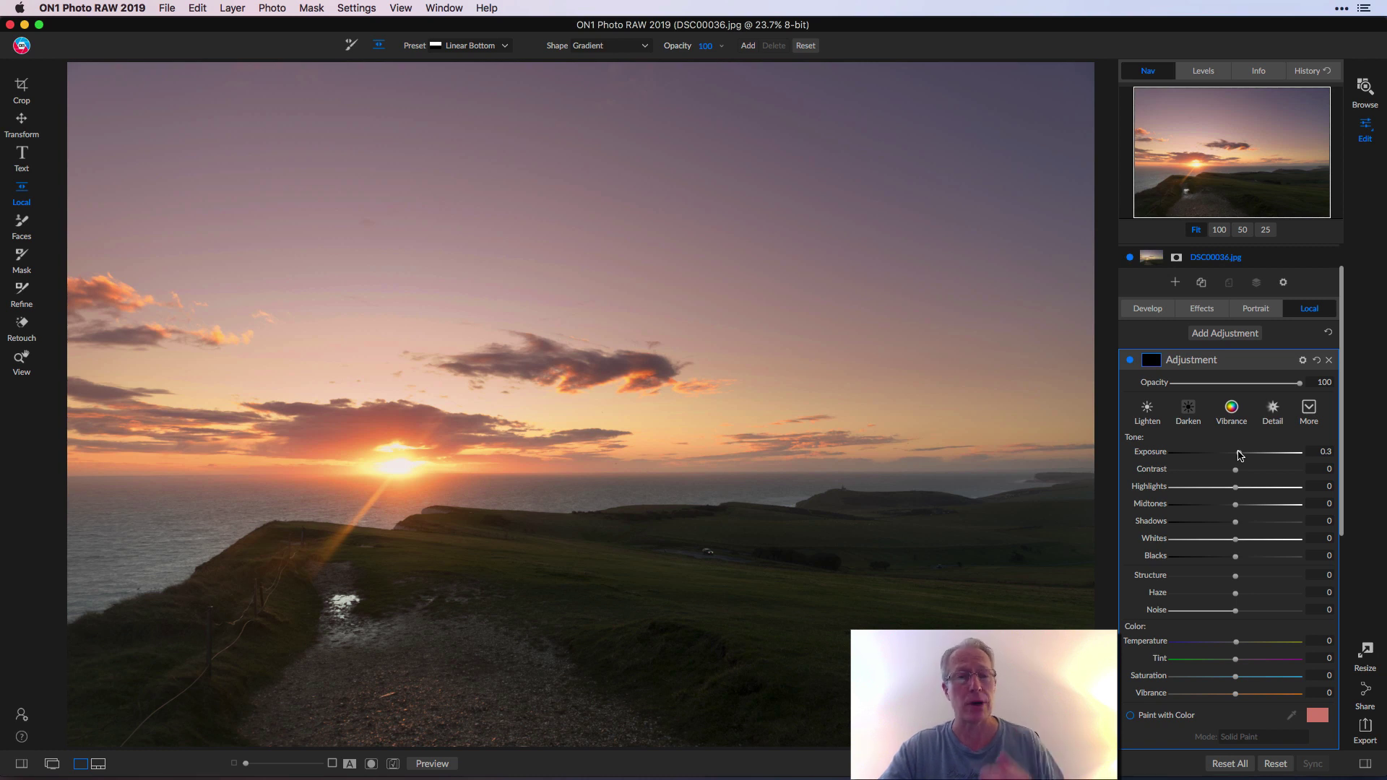
left_click(490, 47)
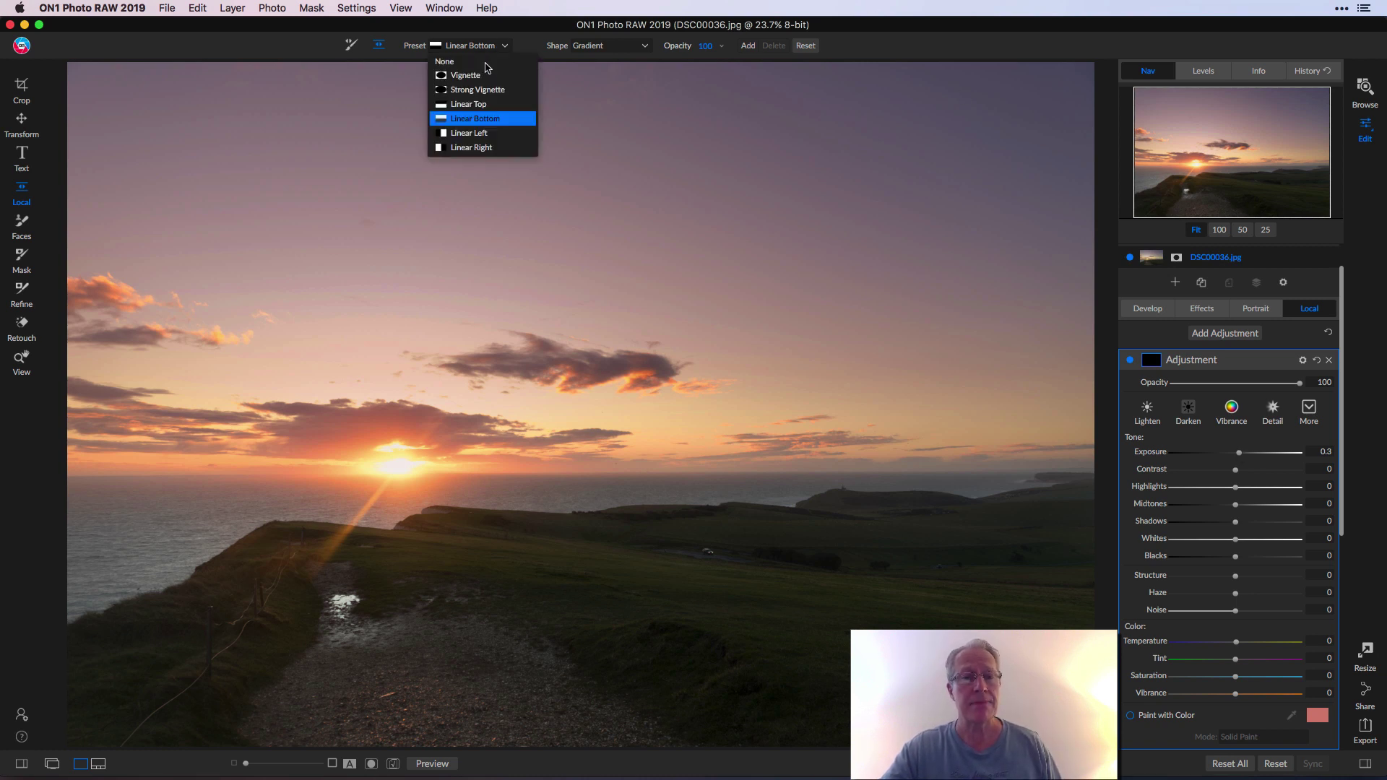
left_click(487, 104)
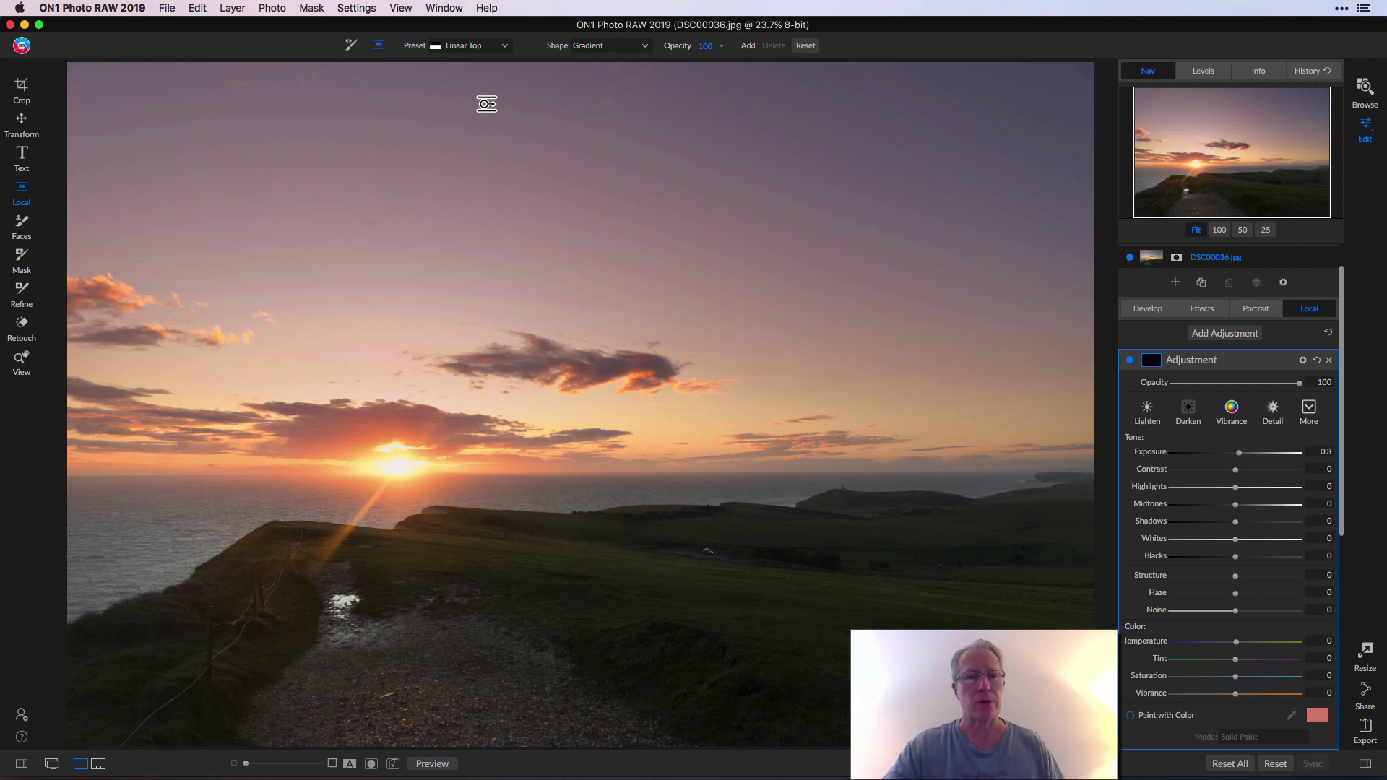
Place the Linear Top gradient on the horizon, nudge it up, and warm it to Temperature 11
left_click(506, 47)
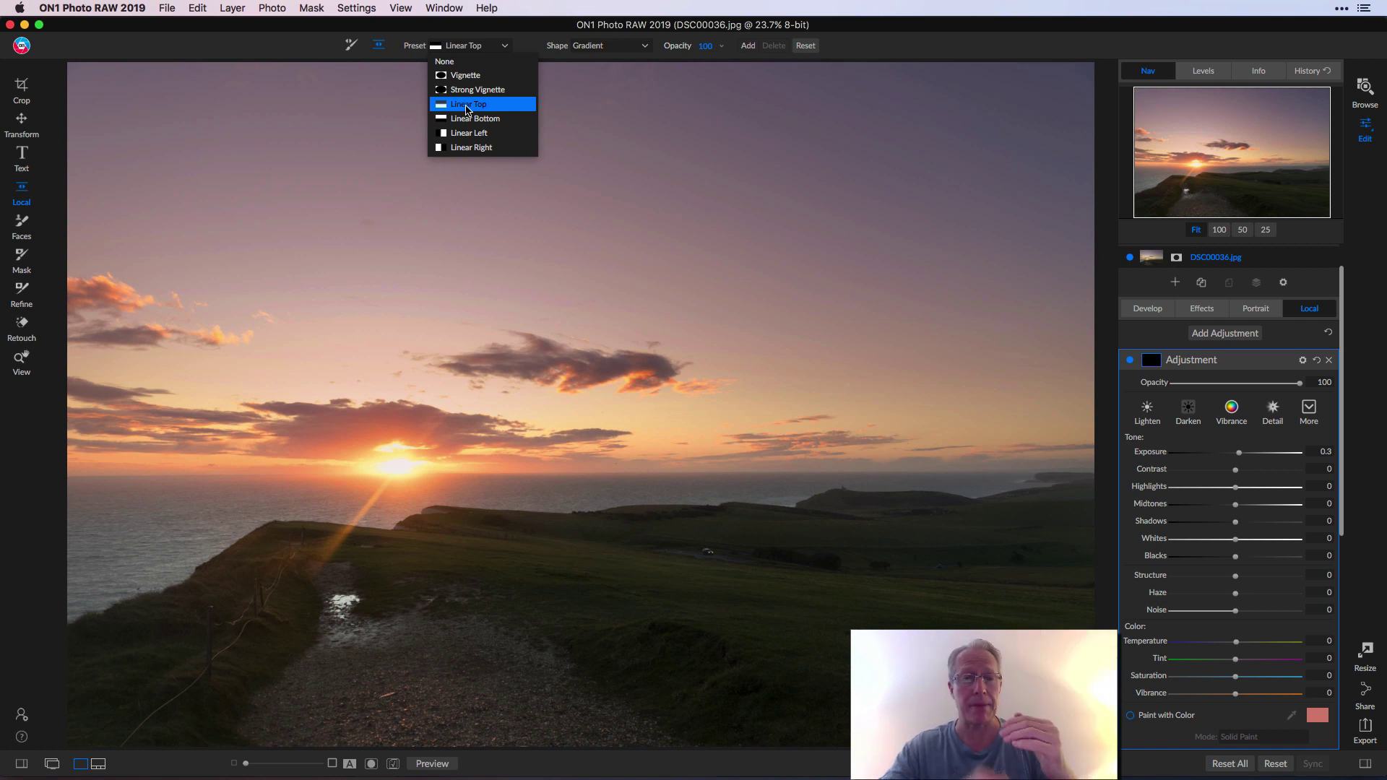
left_click(466, 106)
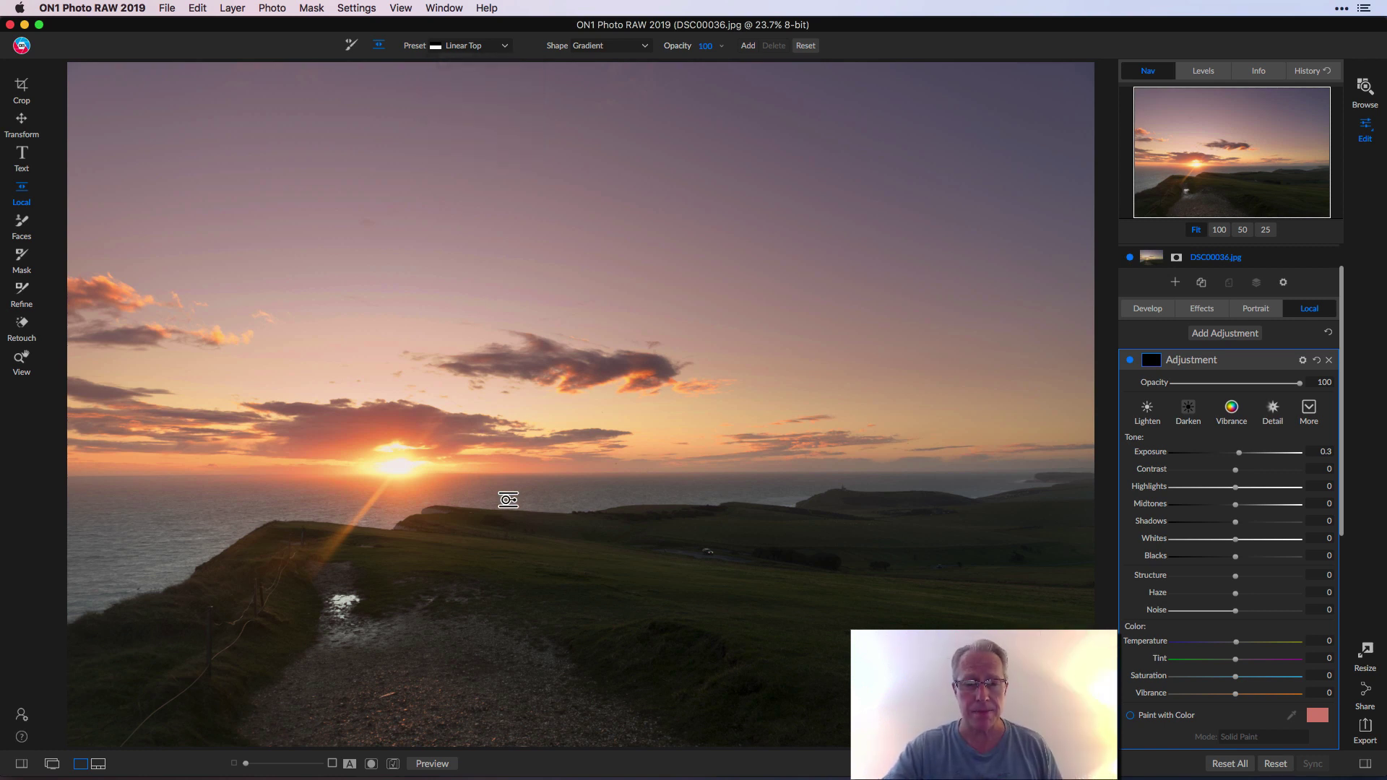
left_click(564, 482)
left_click_drag(564, 483, 563, 473)
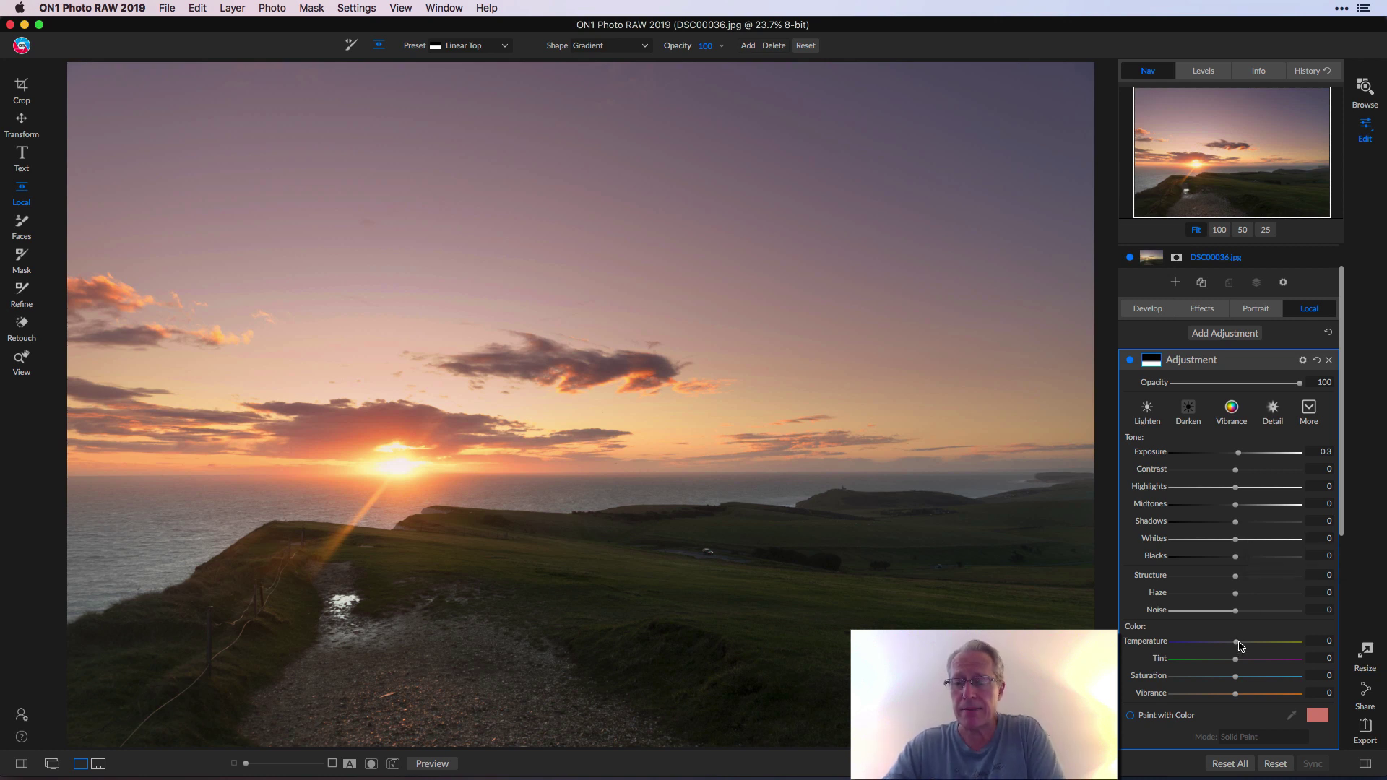
left_click_drag(1240, 645, 1242, 645)
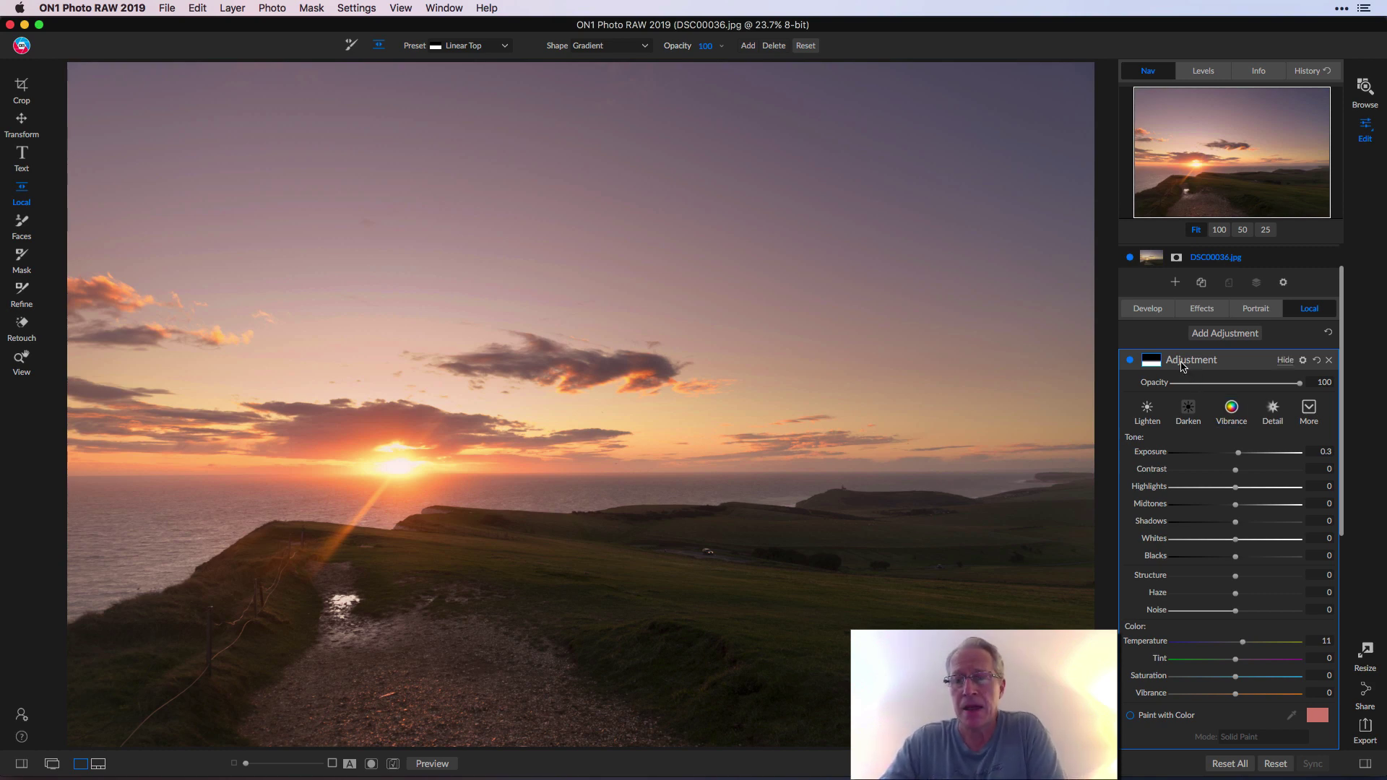
scroll(1226, 448, "down", 1)
scroll(1226, 447, "down", 10)
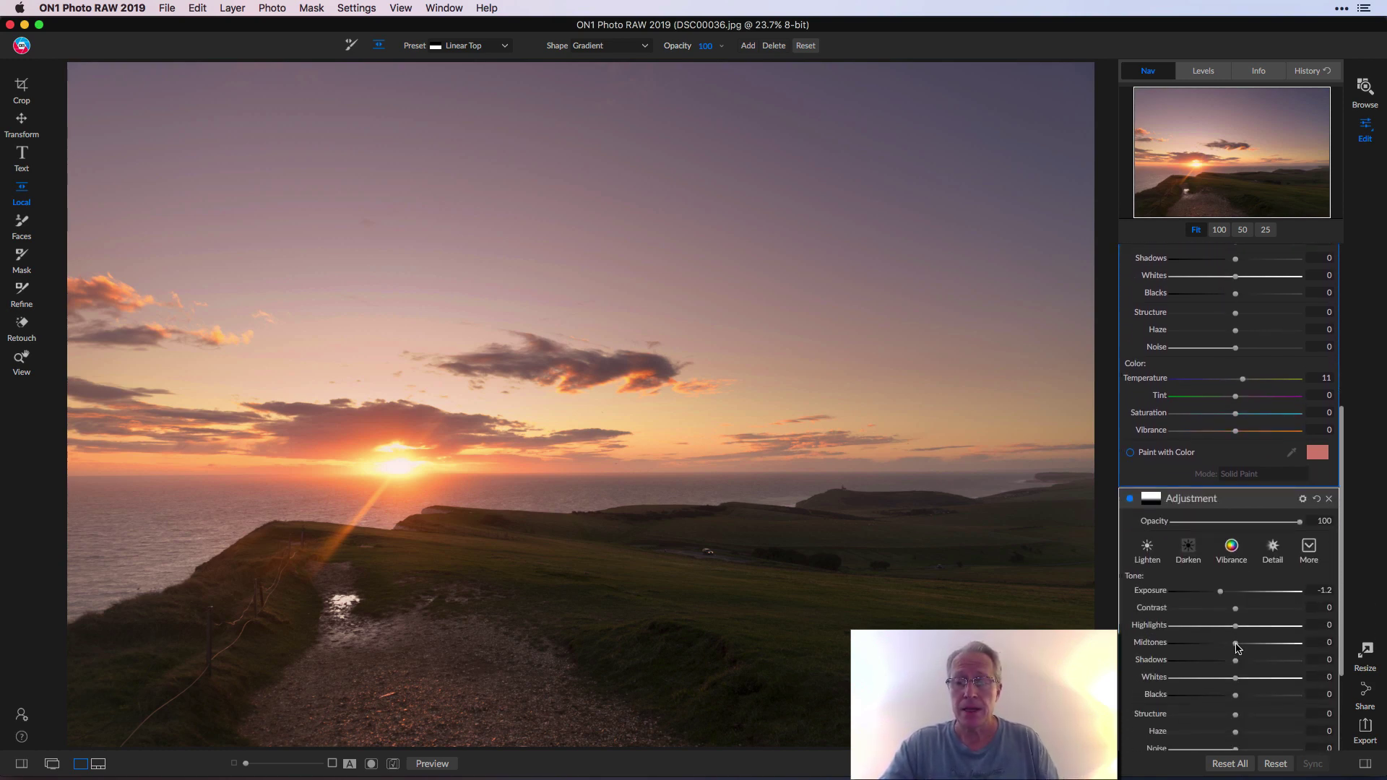
scroll(1239, 652, "up", 12)
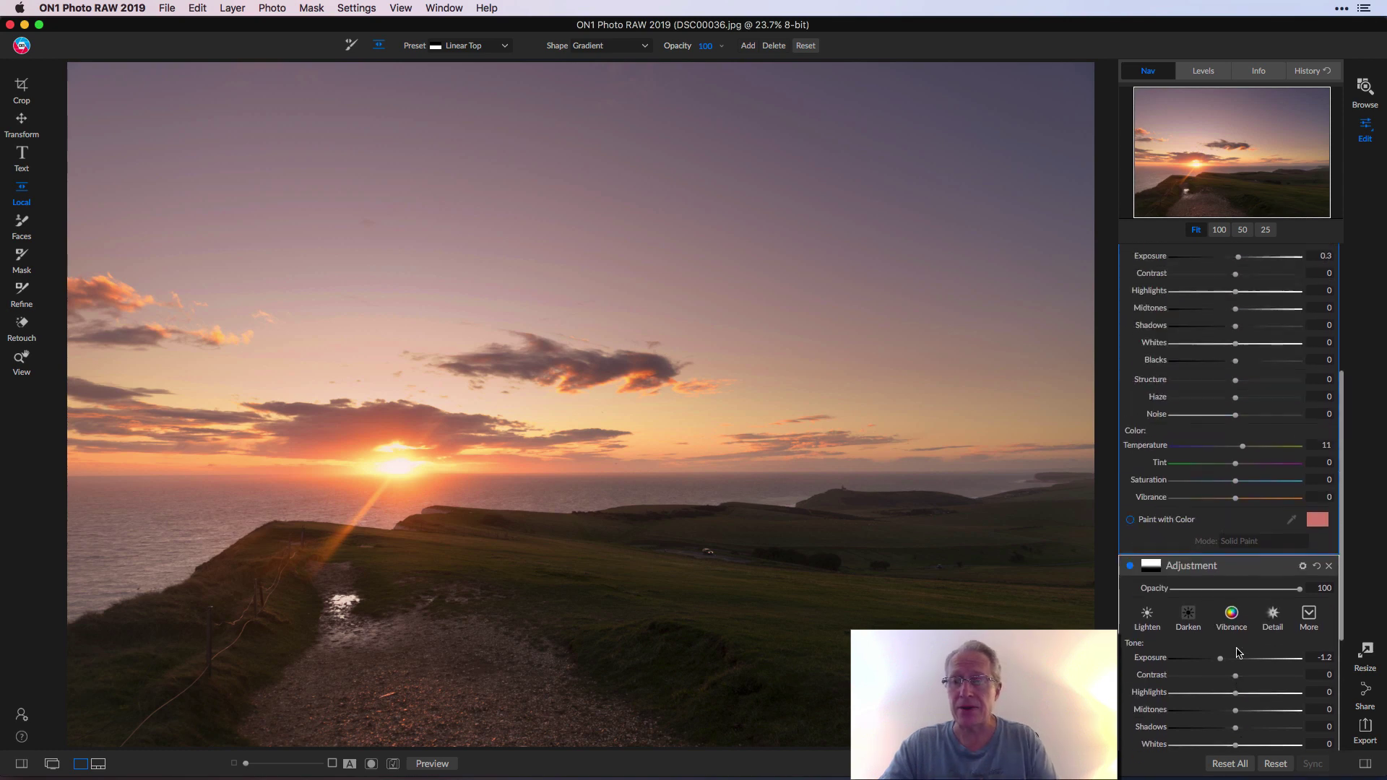
scroll(1238, 638, "down", 2)
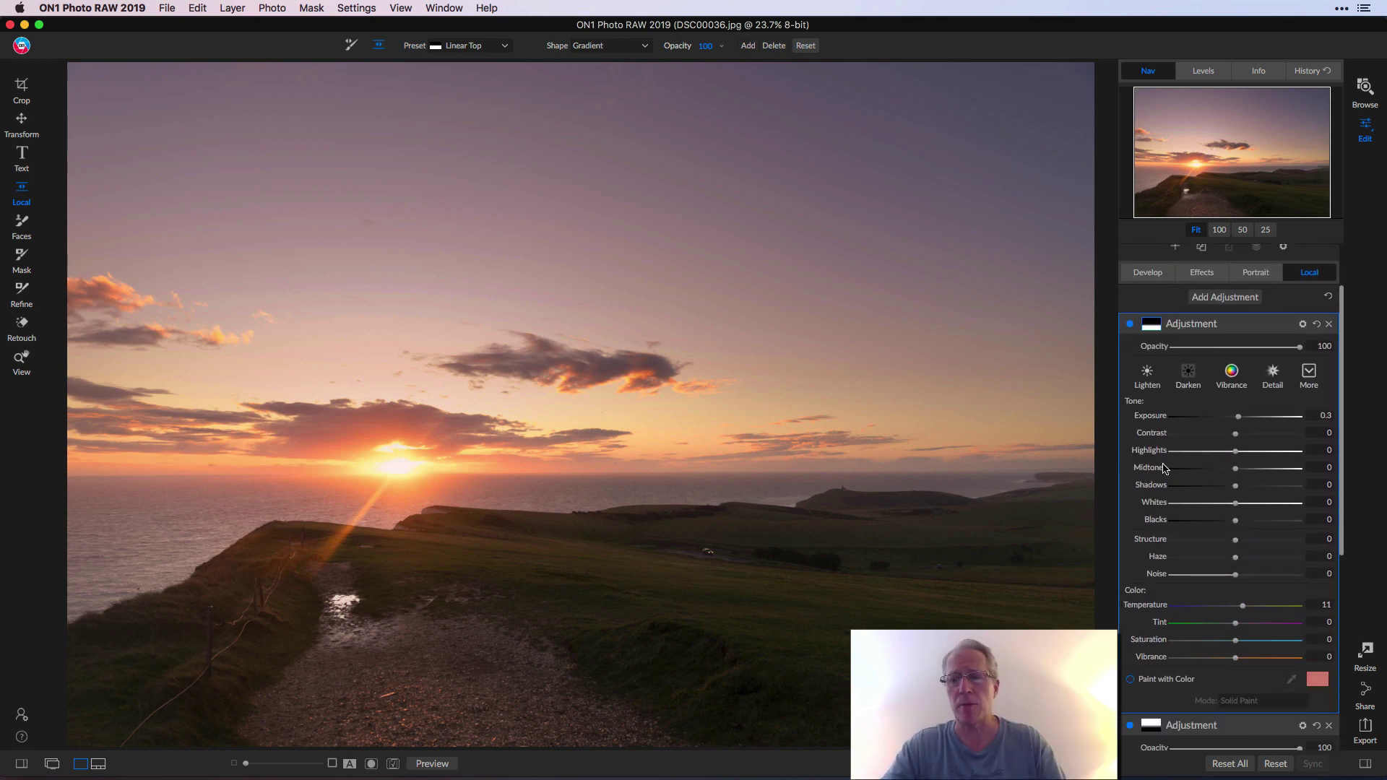
left_click(1130, 324)
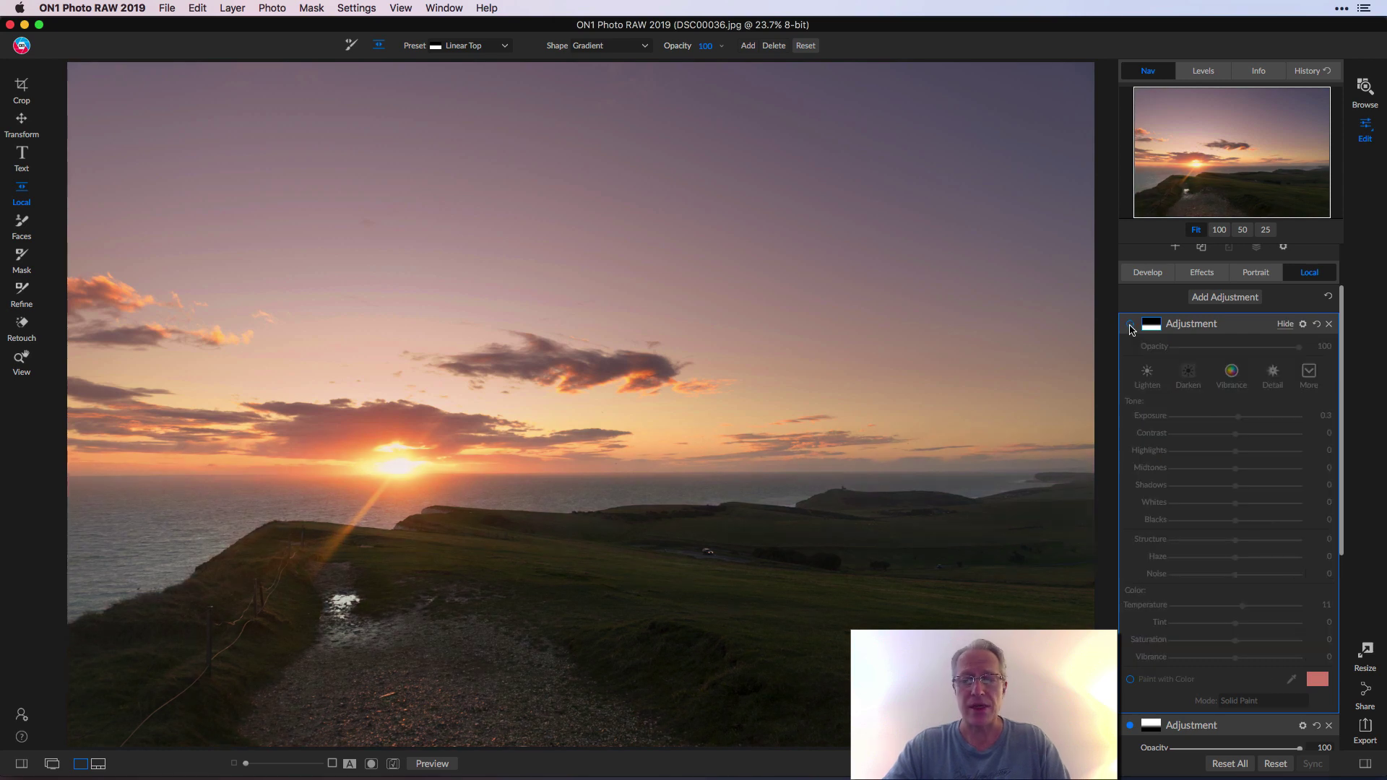
left_click(1129, 324)
scroll(1176, 489, "down", 6)
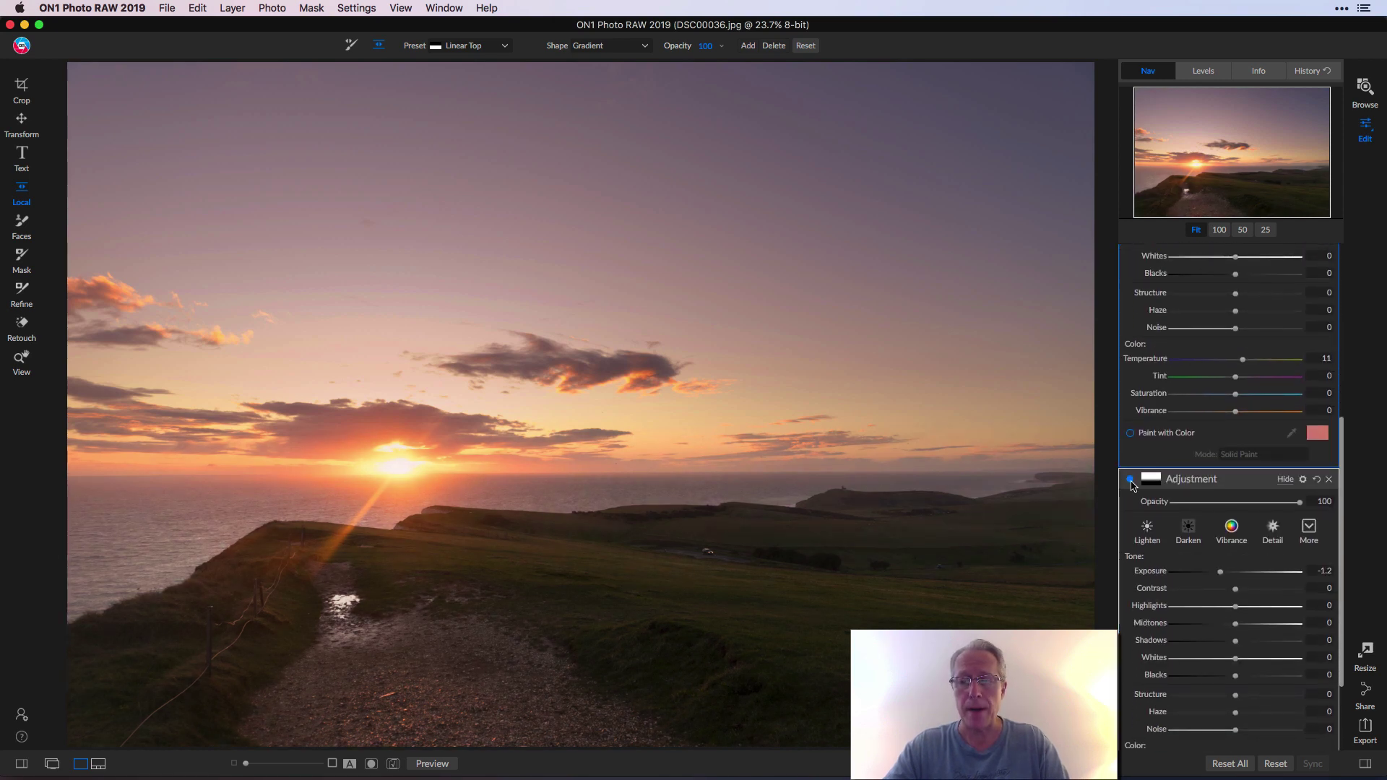
left_click(1129, 480)
left_click(1130, 479)
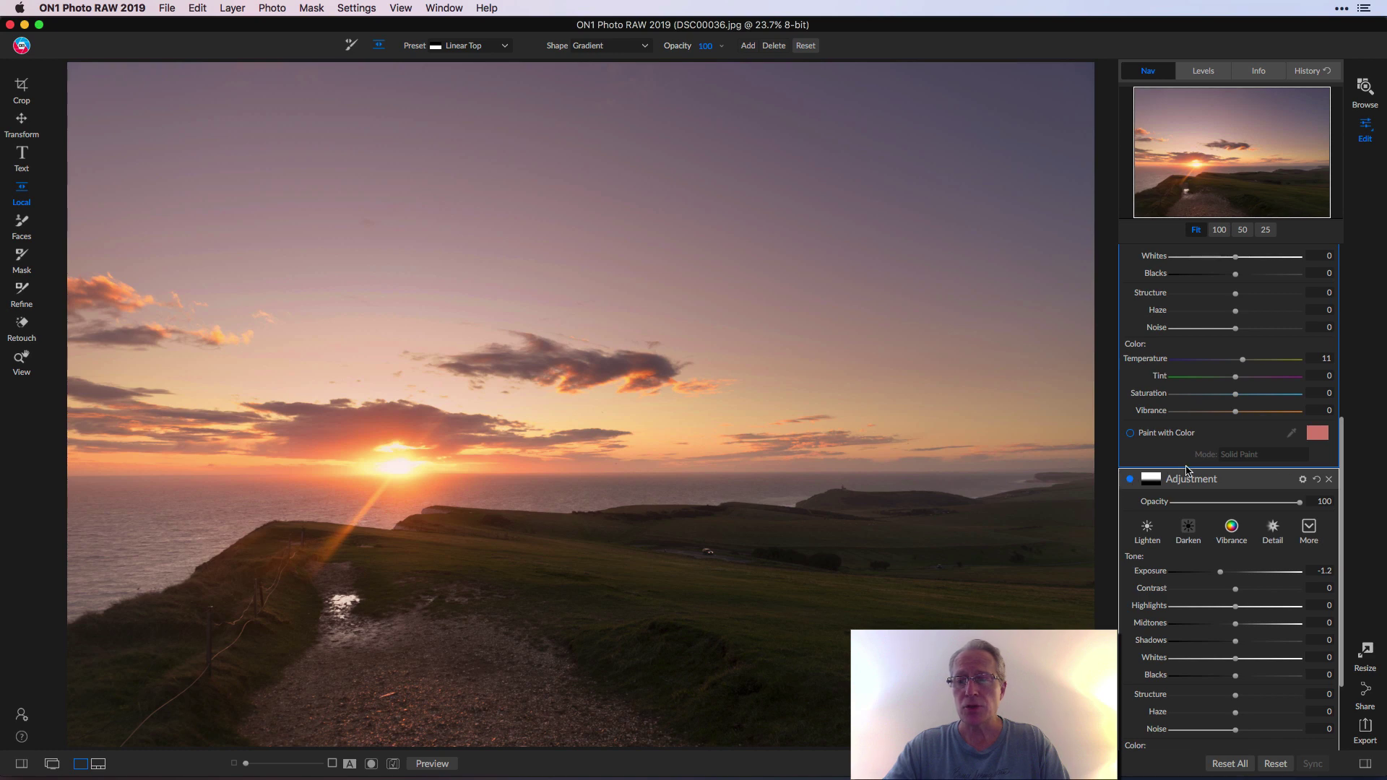
scroll(1187, 470, "up", 8)
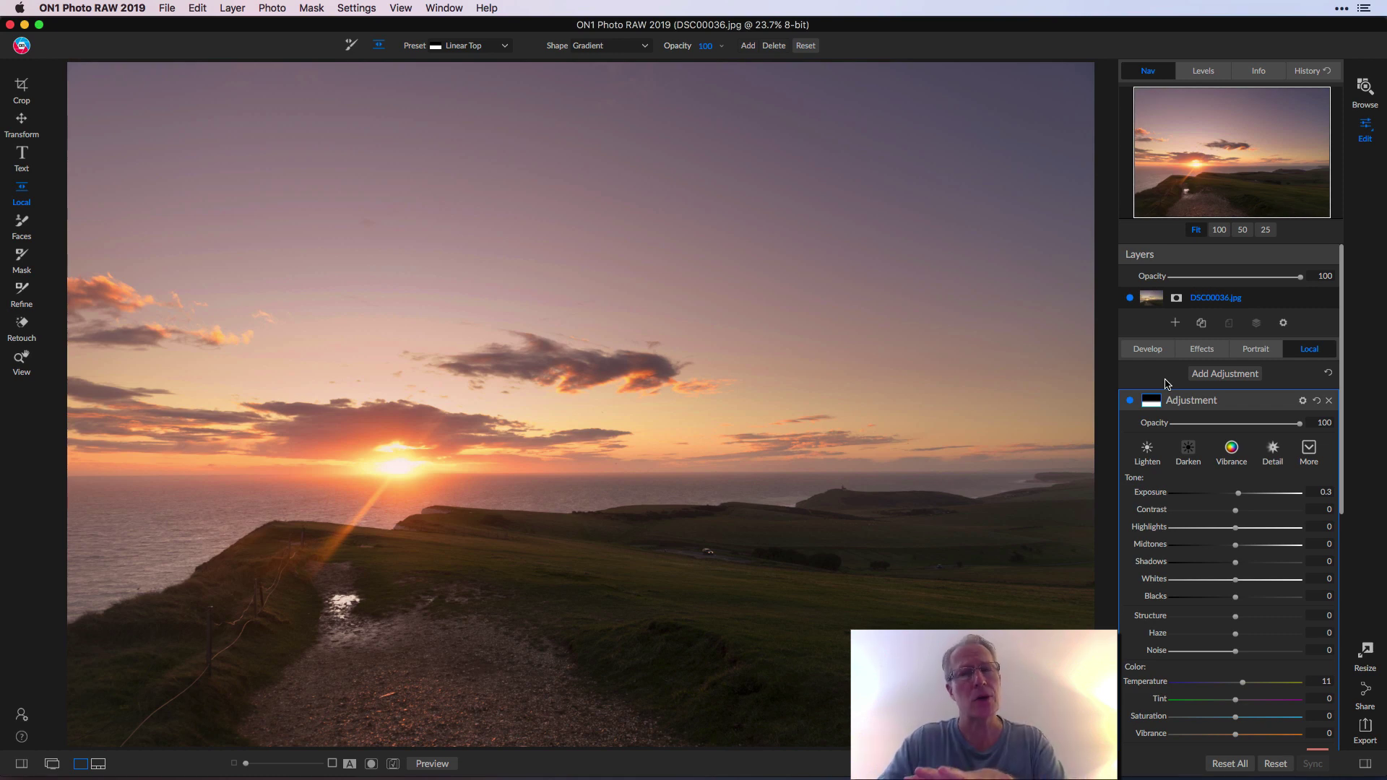
In Develop's Tone & Color panel, raise Contrast to 23 and Shadows to 15
left_click(1148, 350)
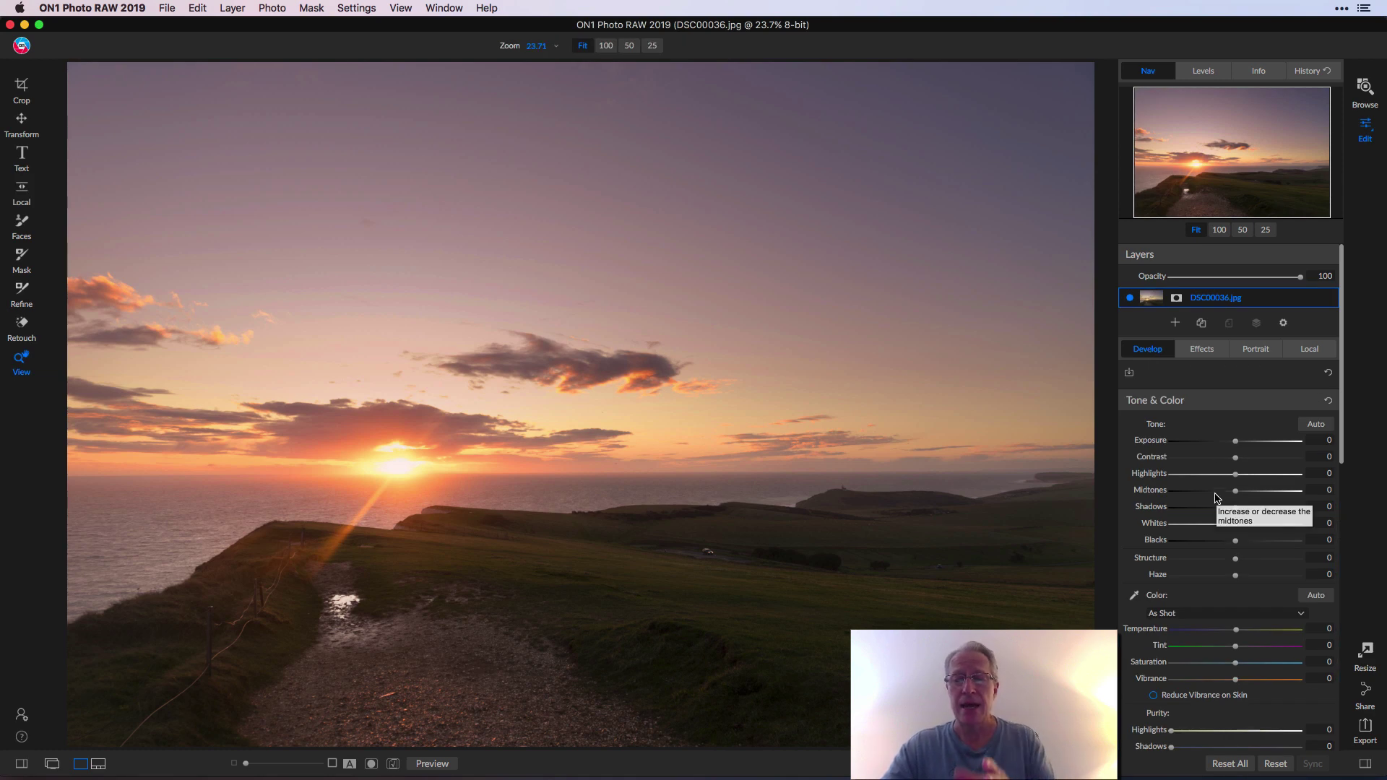
scroll(1218, 499, "down", 2)
scroll(1217, 499, "down", 1)
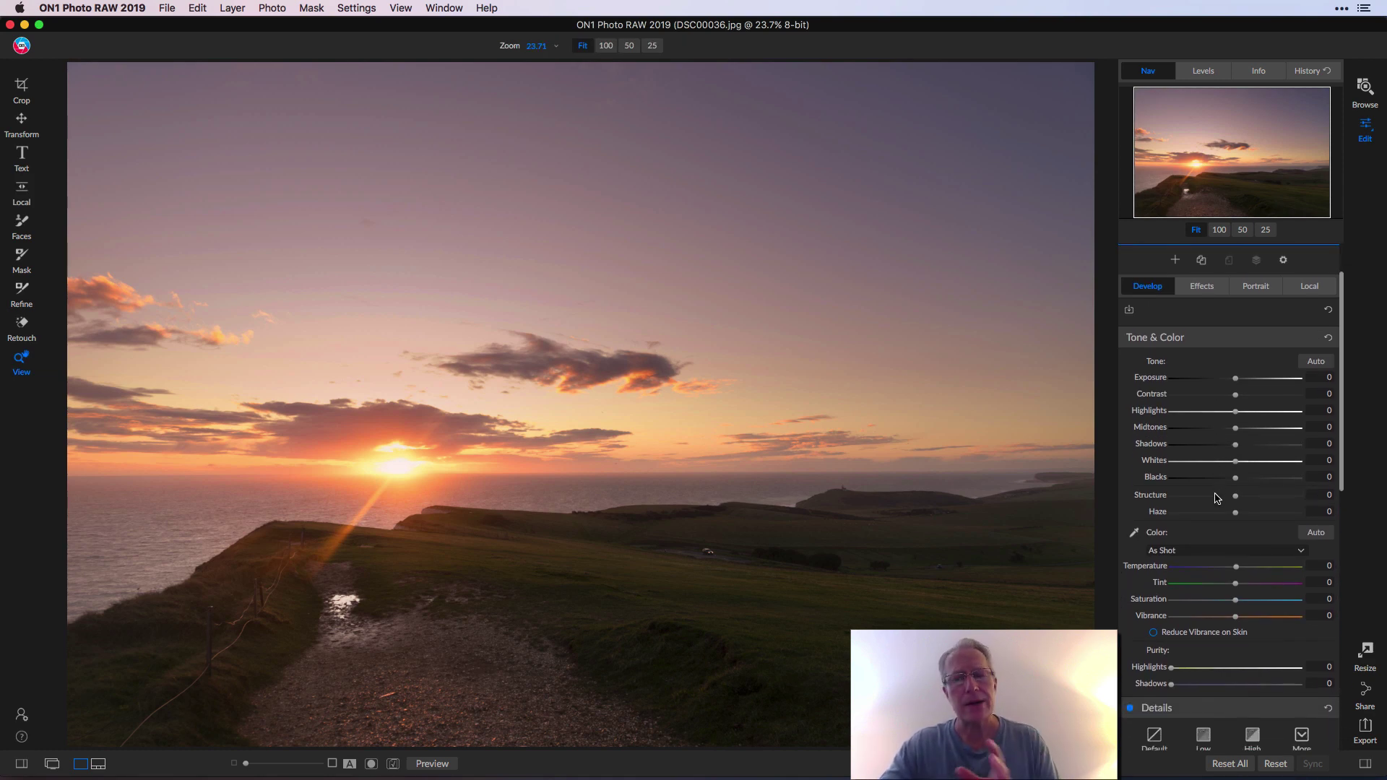
left_click_drag(1236, 395, 1251, 396)
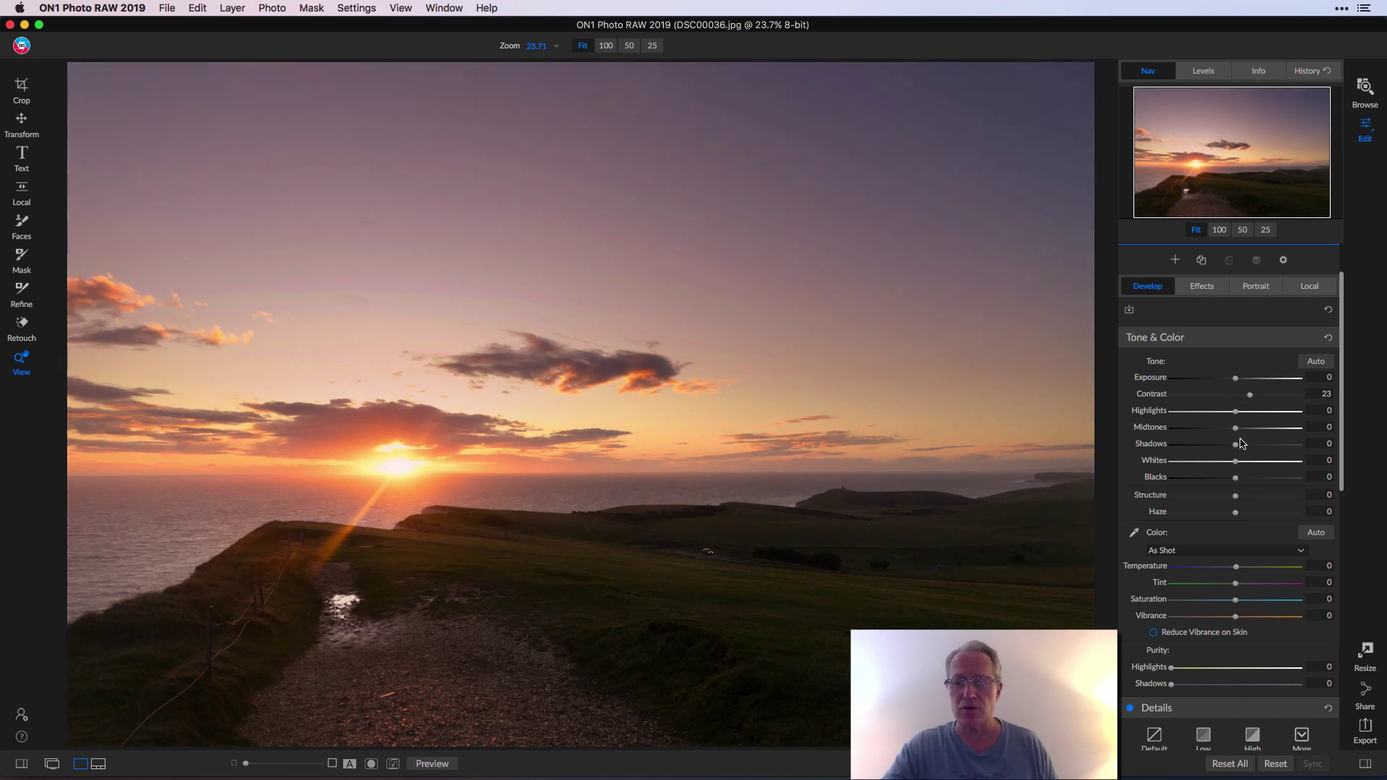
left_click_drag(1235, 445, 1245, 448)
Cool Temperature to -12, set Vibrance 21 and Saturation 4, then compare with the original
left_click_drag(1236, 568, 1221, 570)
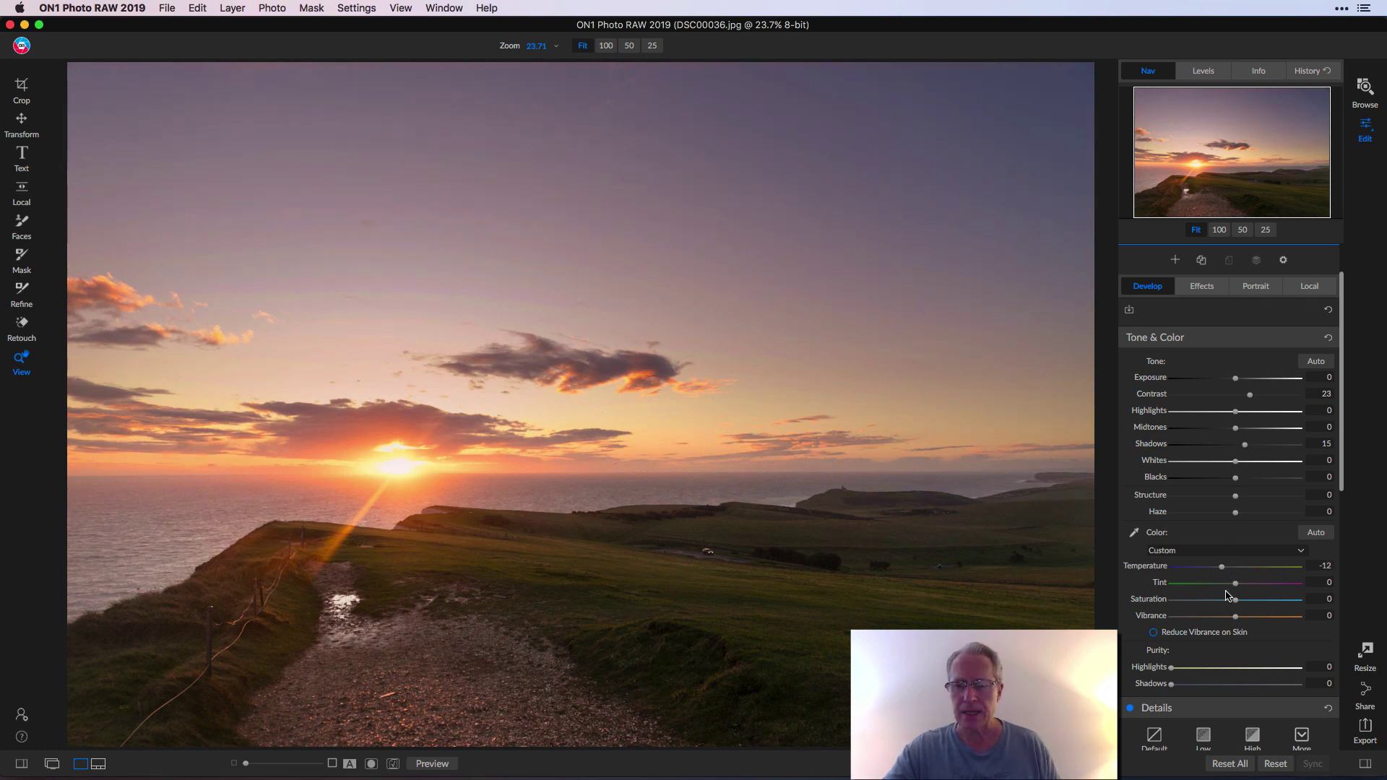
mouse_move(1236, 618)
left_mouse_down()
mouse_move(1252, 619)
mouse_move(1239, 601)
left_mouse_up()
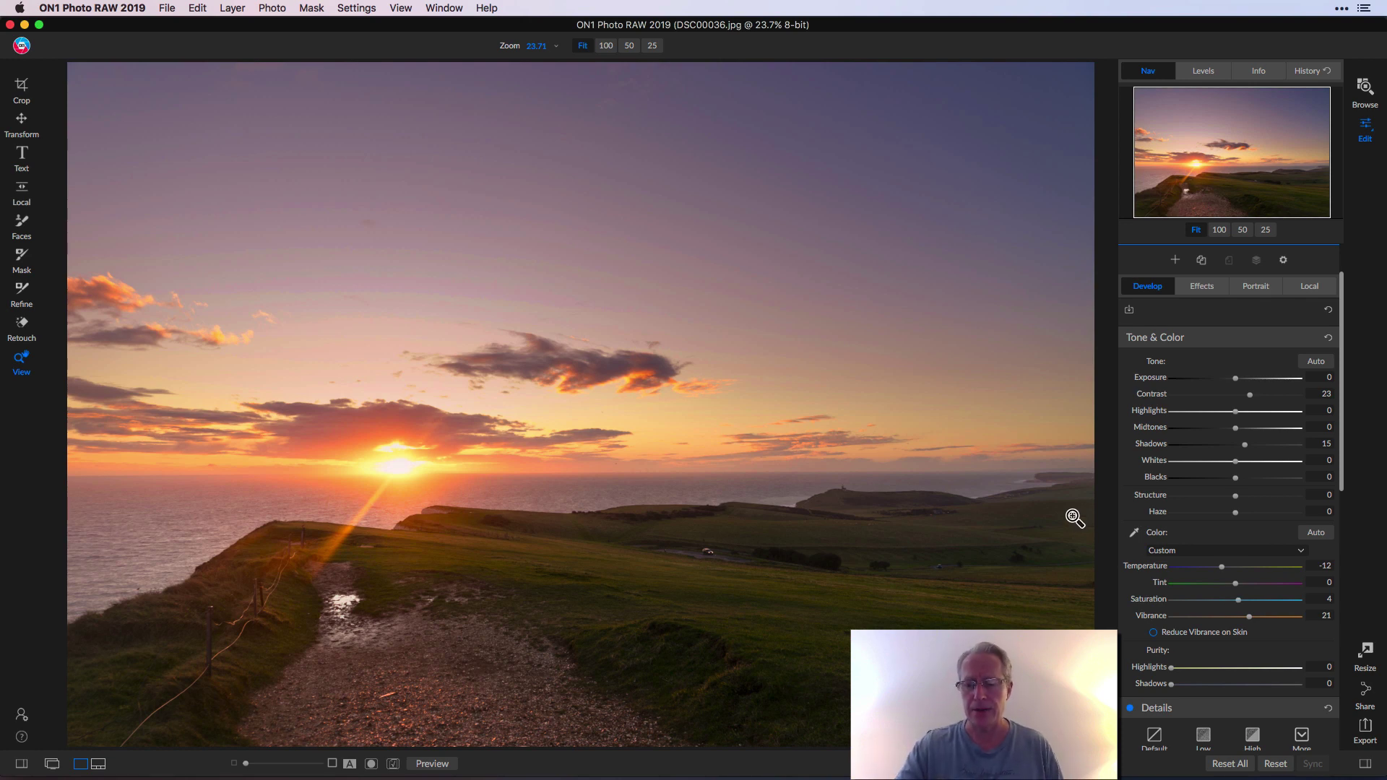
key("super+p")
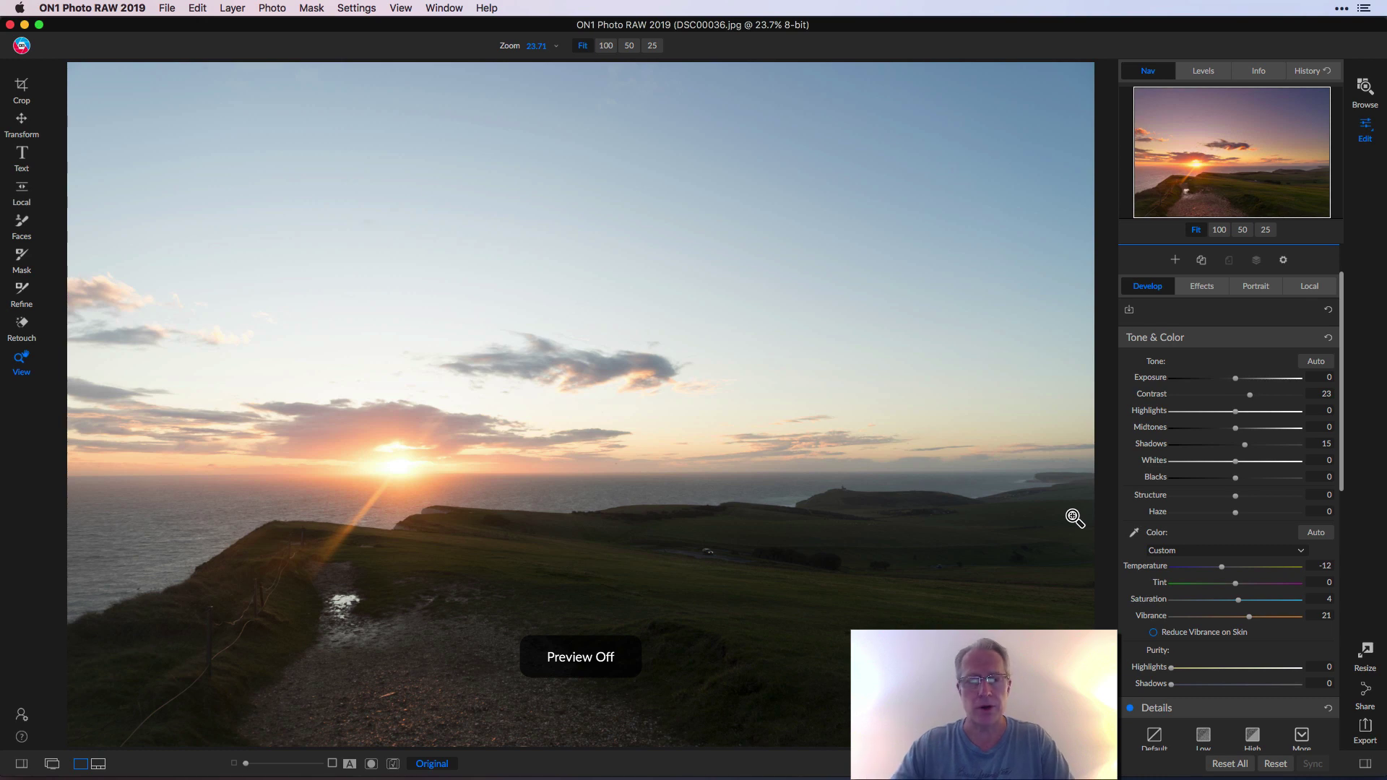
key("super+p")
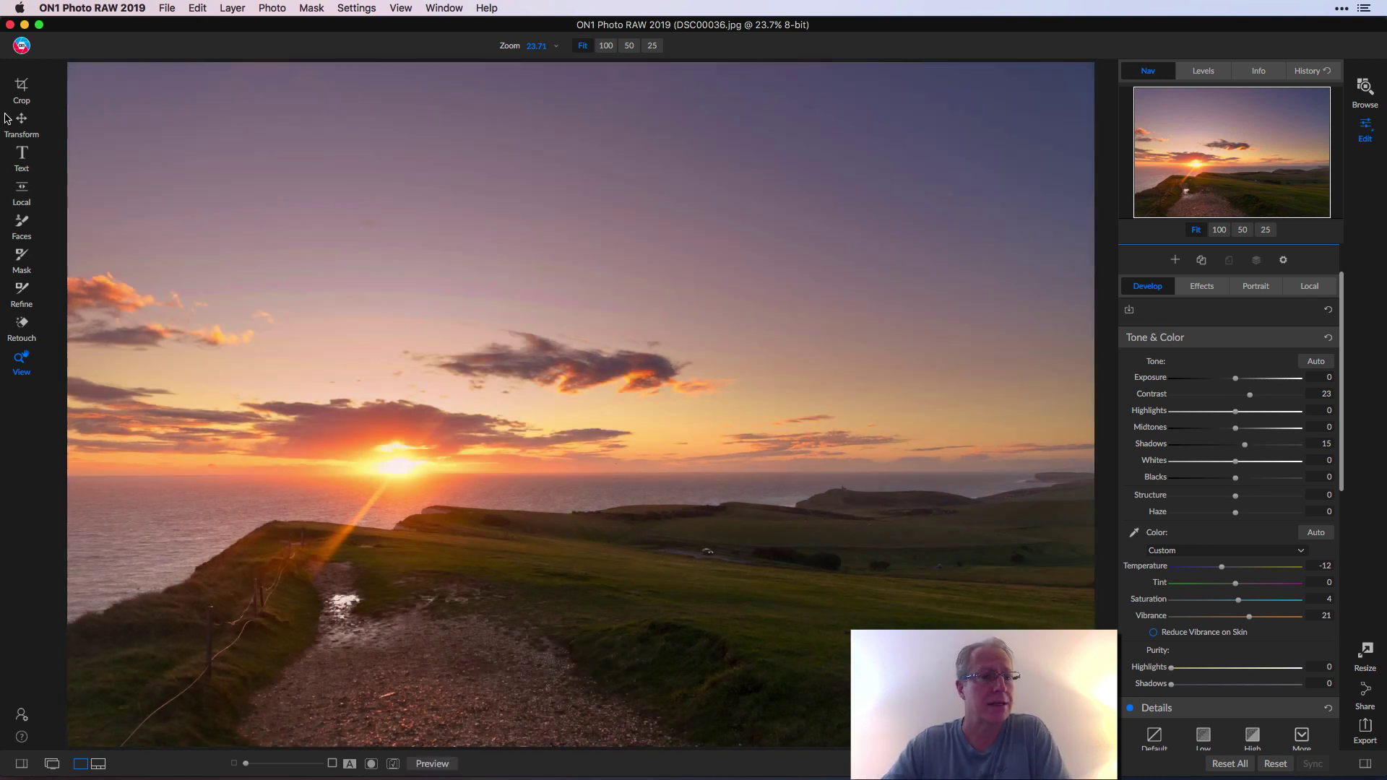
Crop to 16:9 (6000 × 3375), framing more foreground path with a slight rotation
left_click(22, 88)
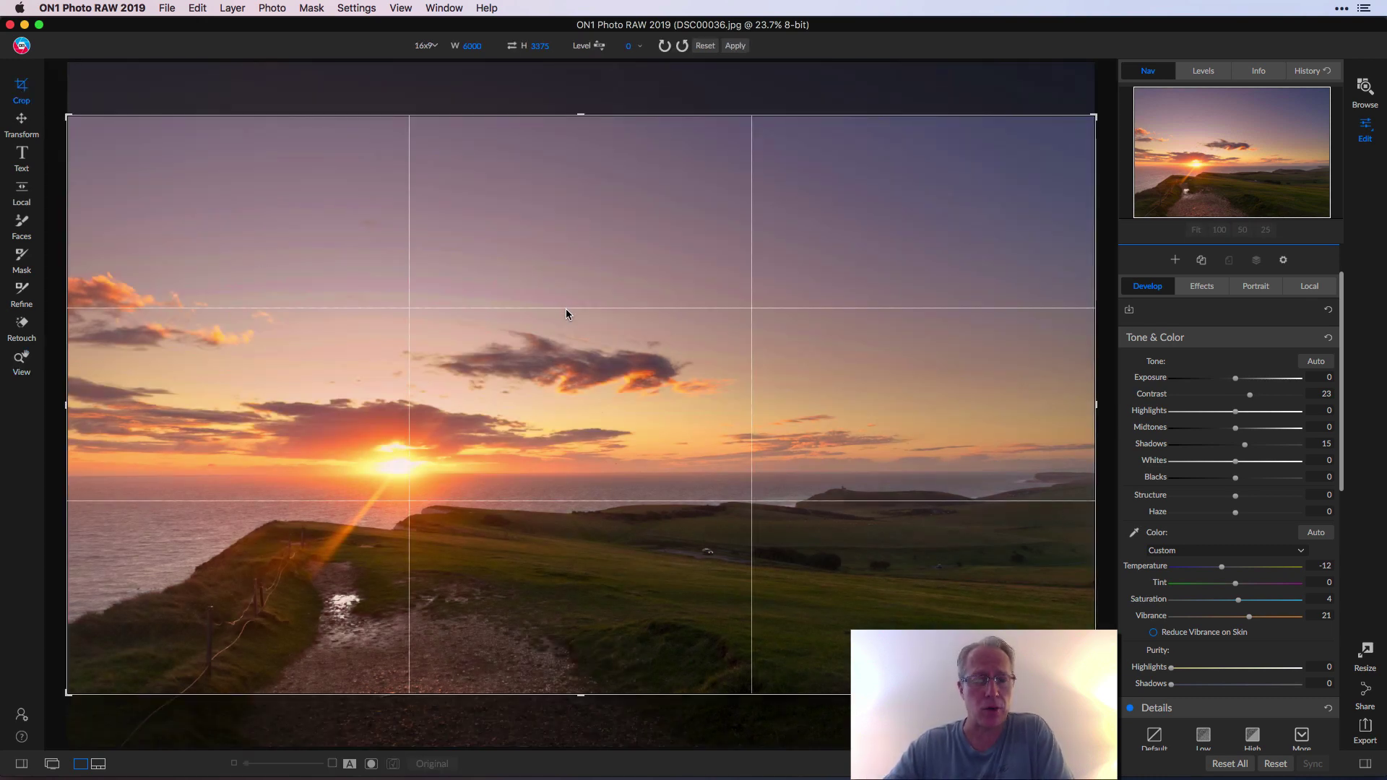
left_click(426, 45)
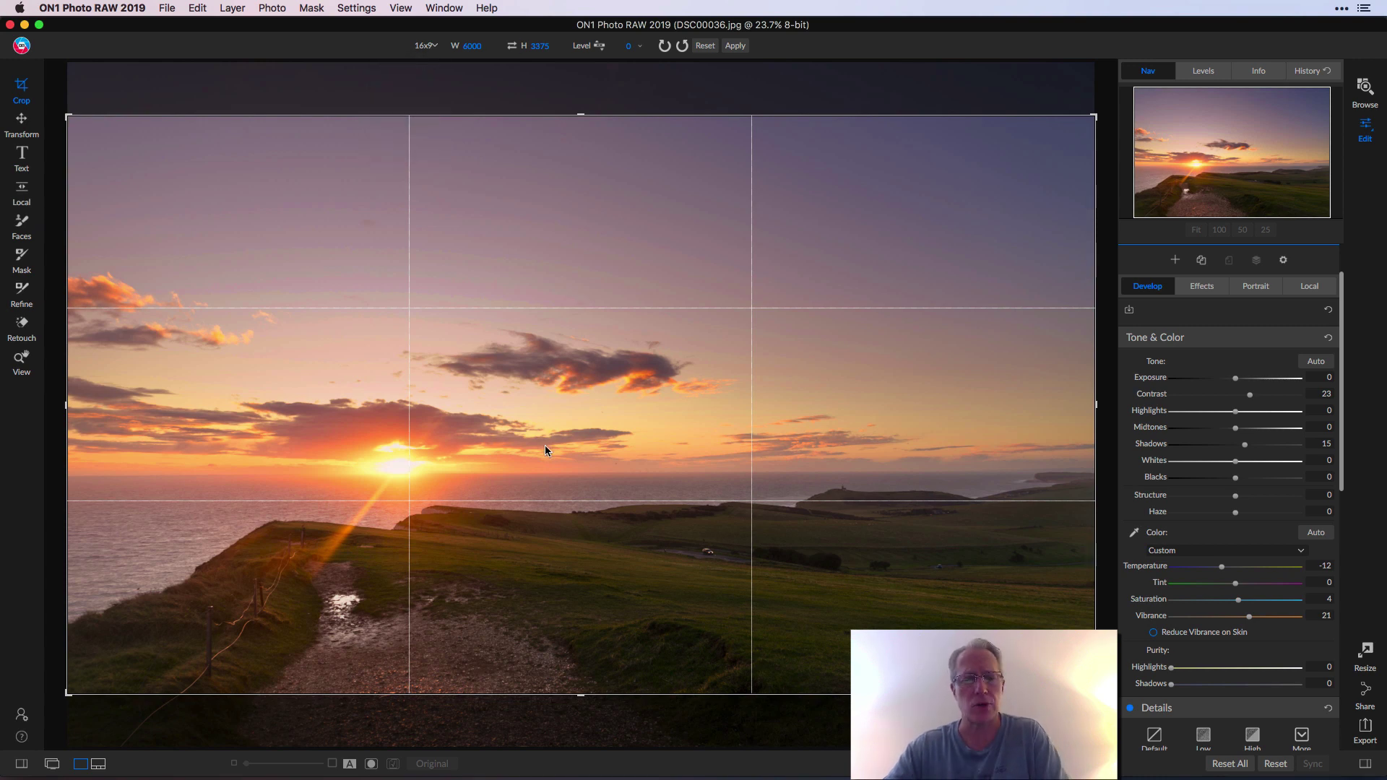
left_click_drag(551, 449, 572, 287)
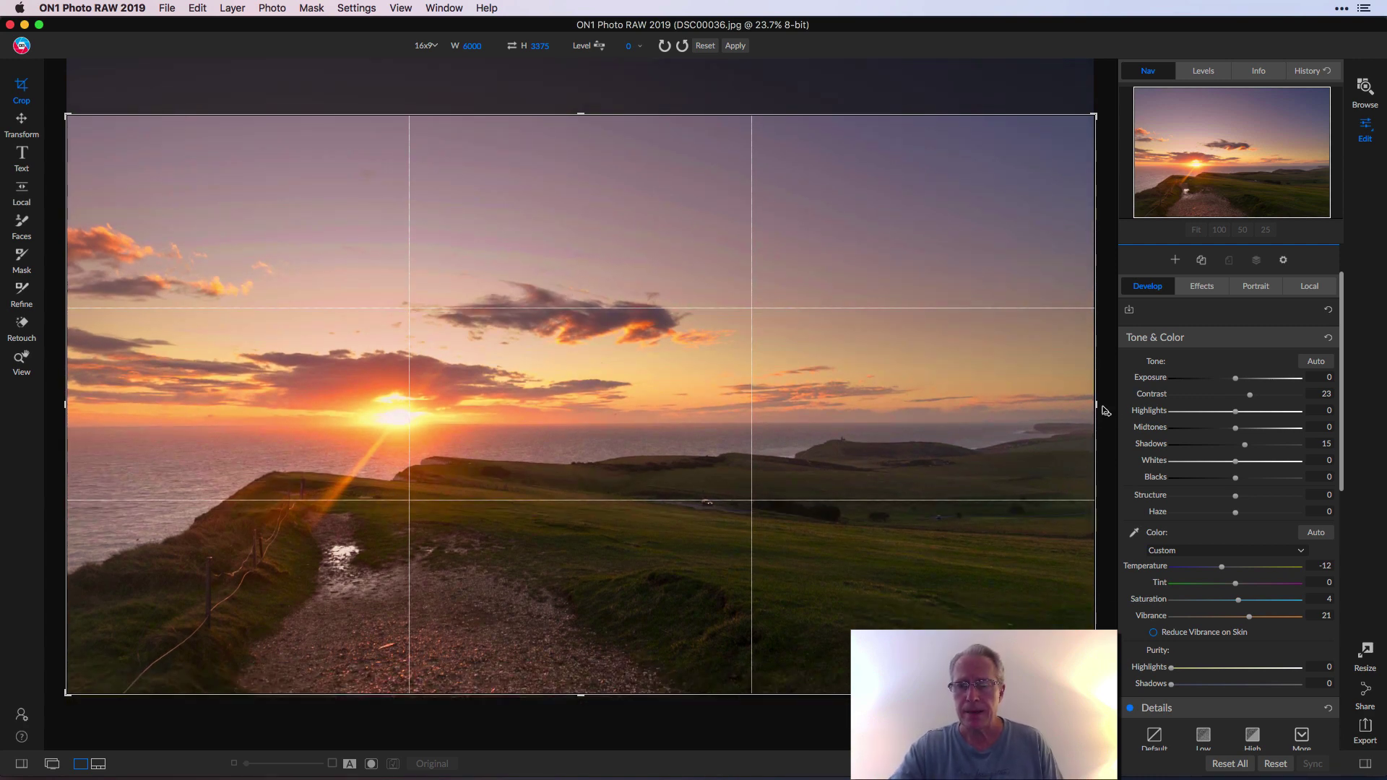
left_click_drag(1113, 413, 1113, 419)
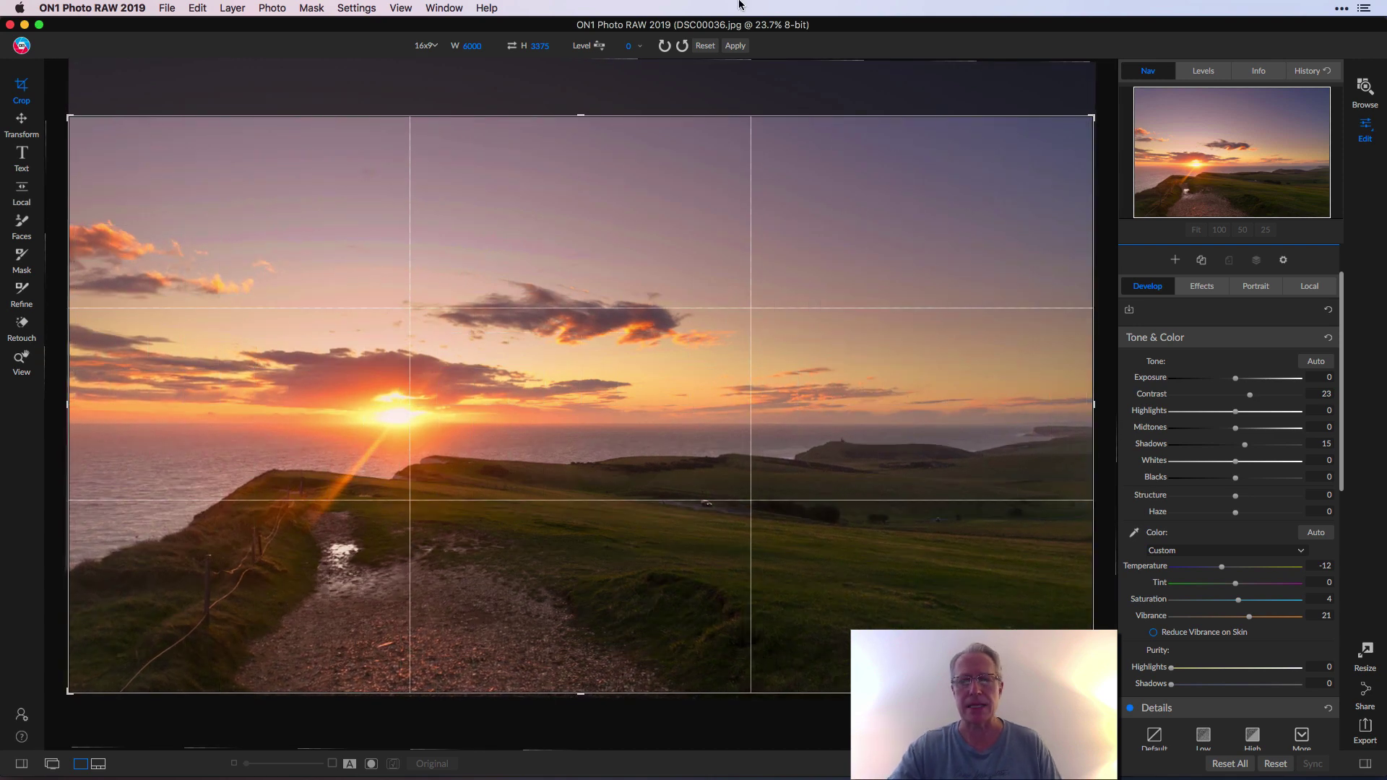
left_click(738, 44)
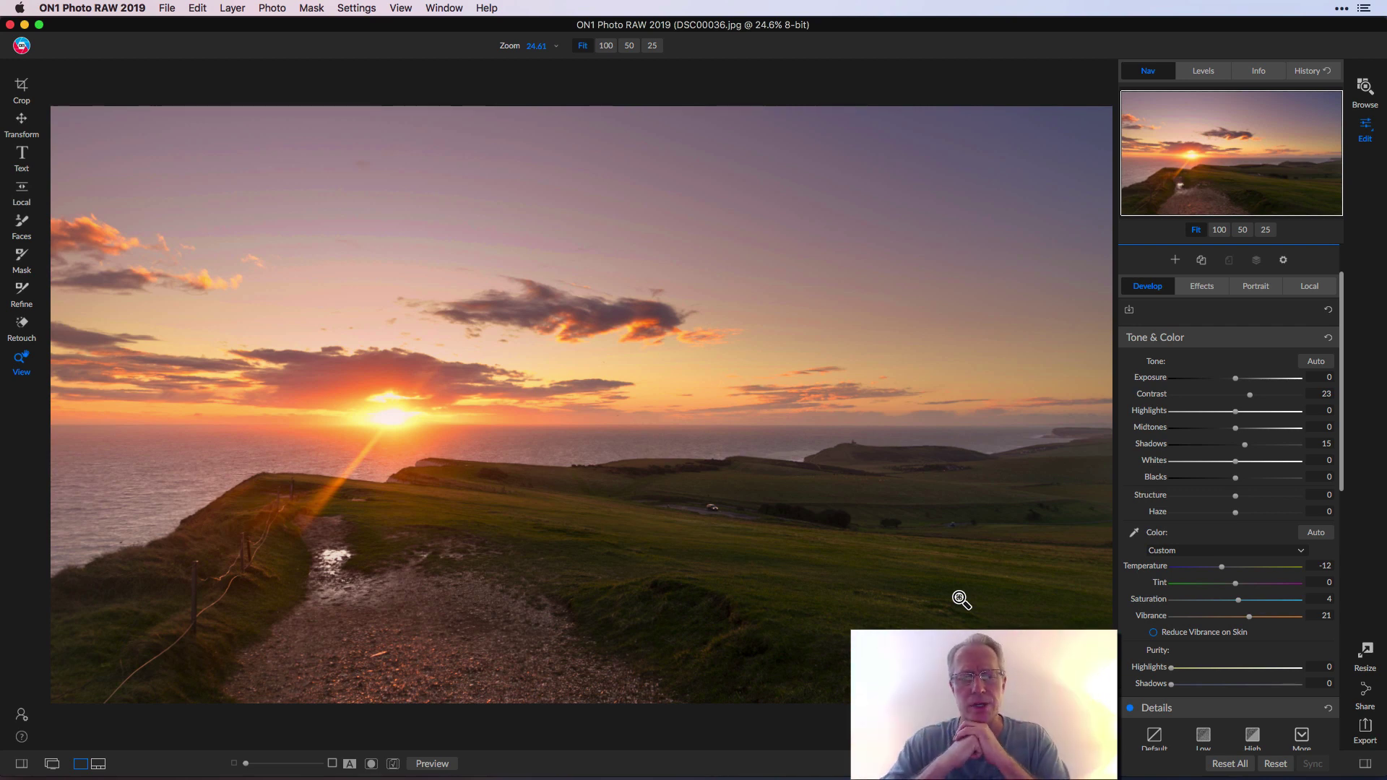
key("super+p")
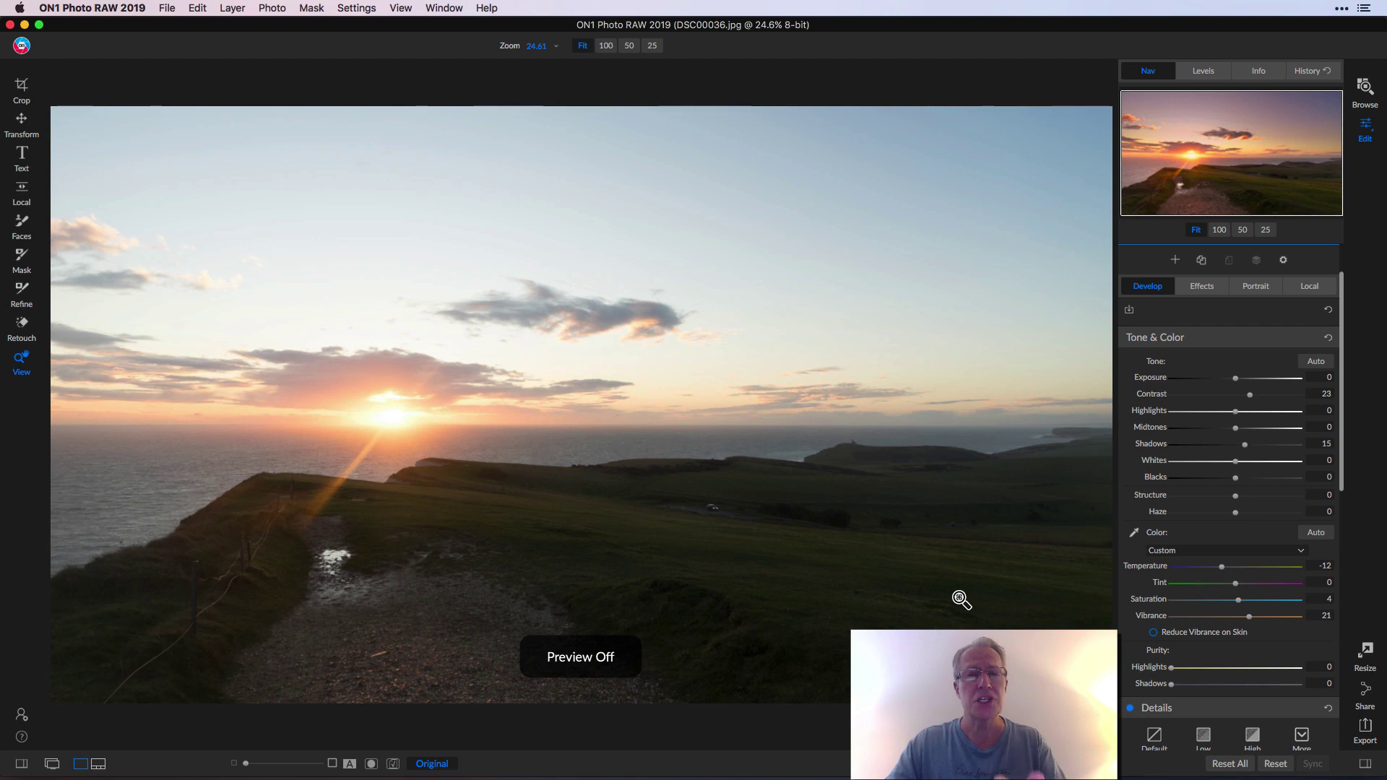
key("super+p")
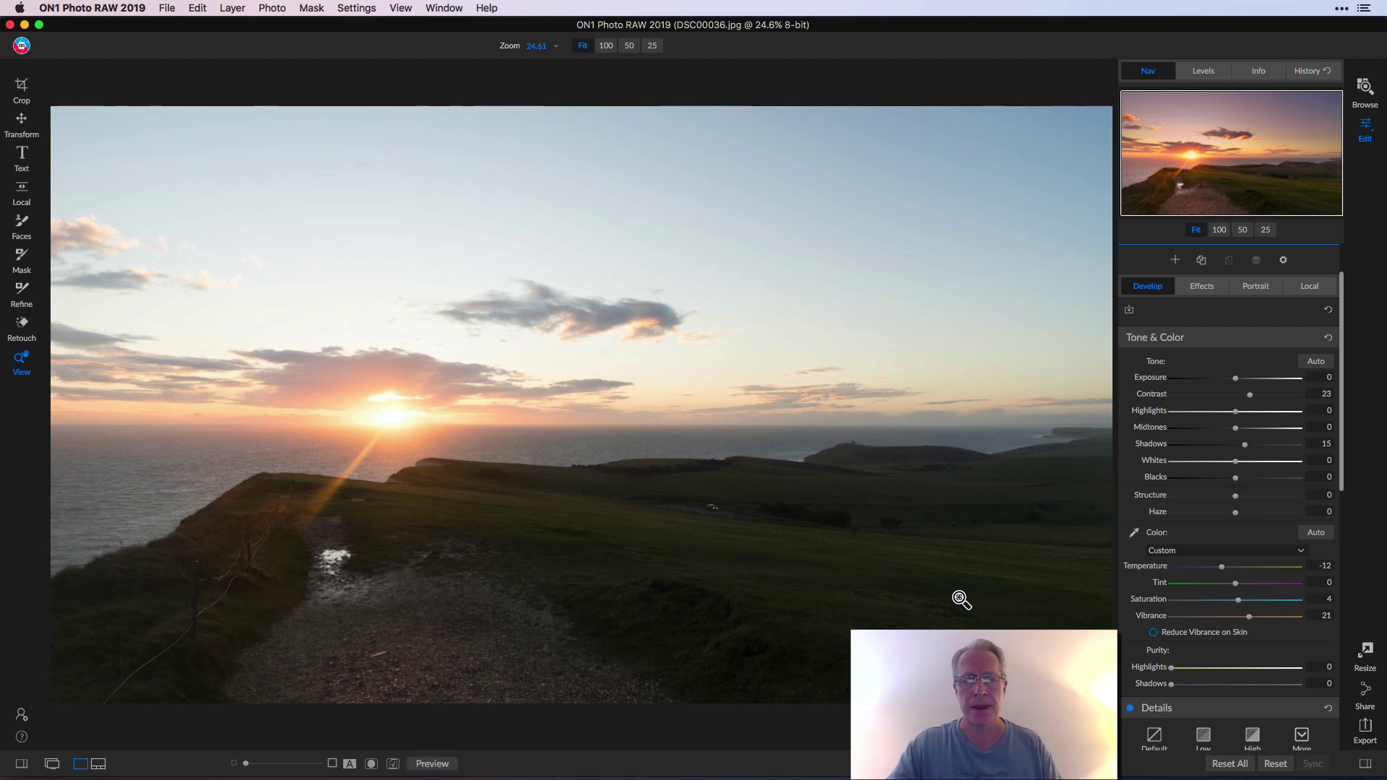